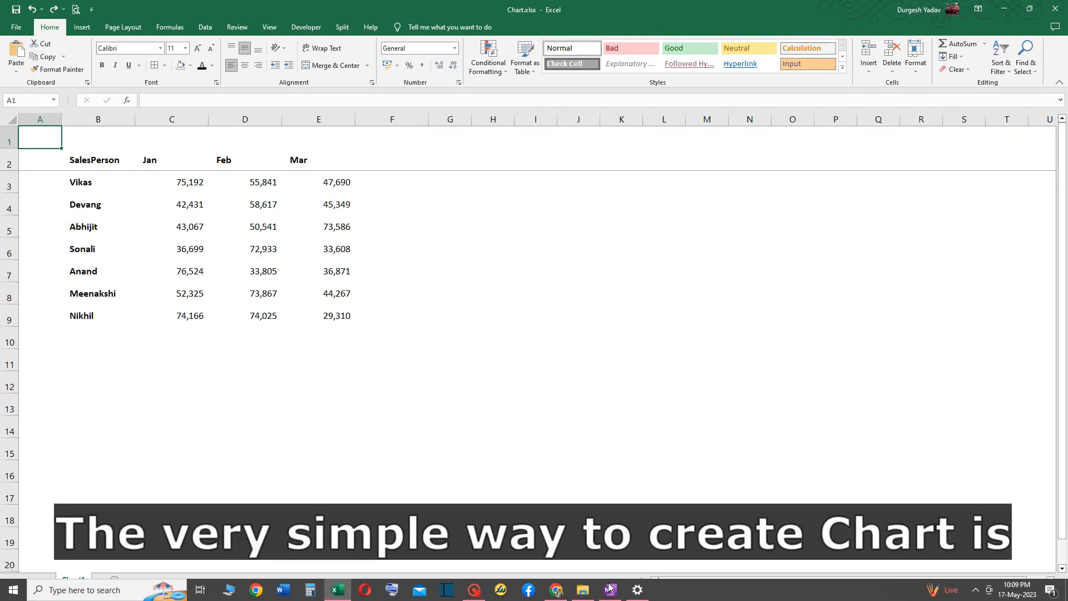
Insert a default clustered column chart from the sales data and place it beside the data over columns H to O.
click(198, 231)
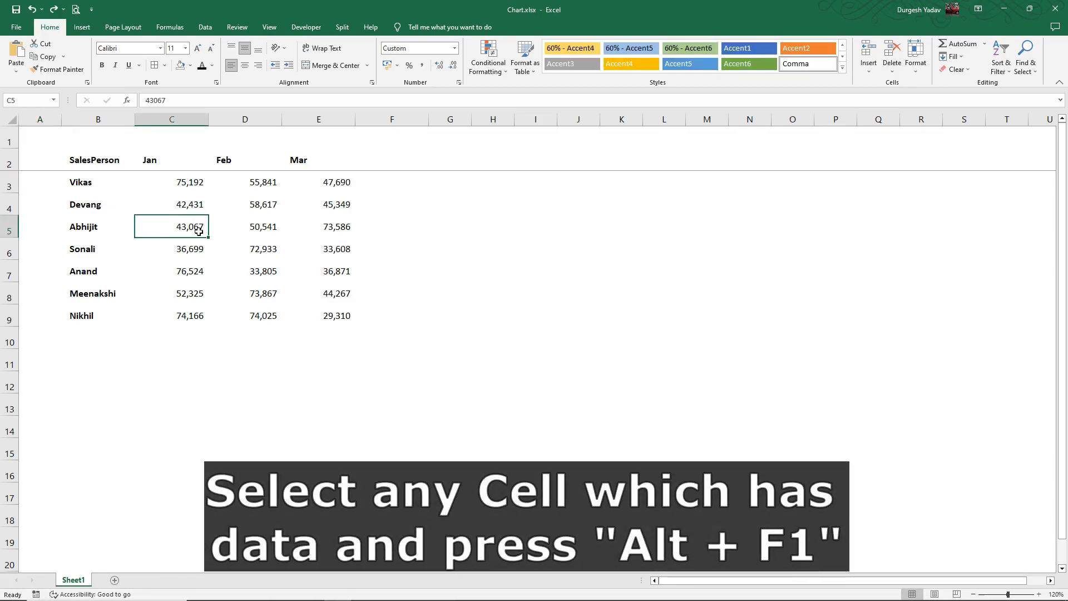
key(alt+F1)
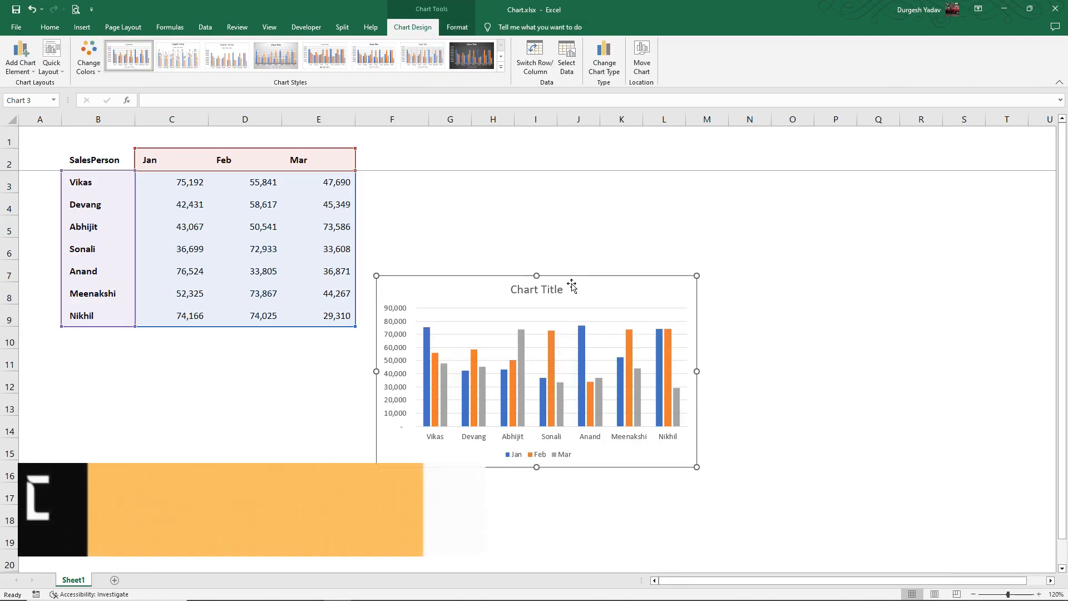
drag(571, 286, 666, 158)
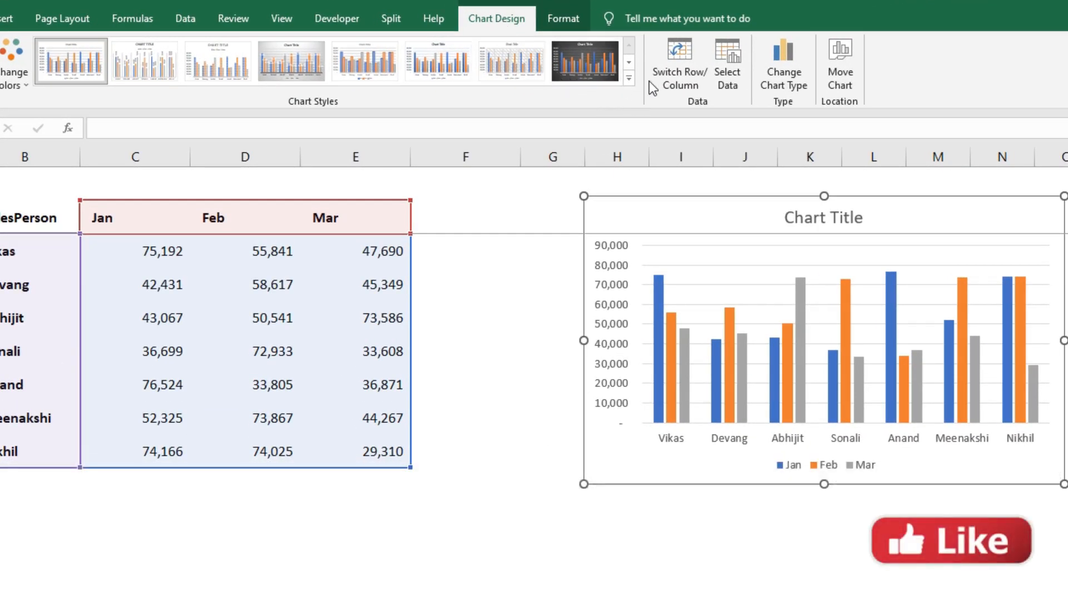
Preview the chart styles and browse the column, pie, bar, treemap and sunburst chart types without applying any.
click(629, 79)
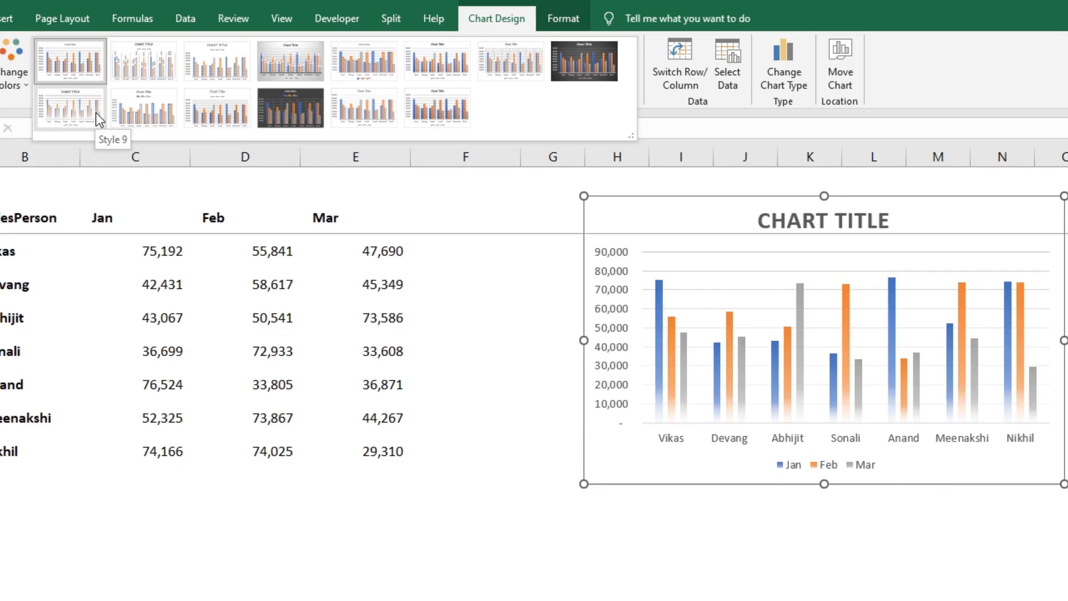
click(511, 25)
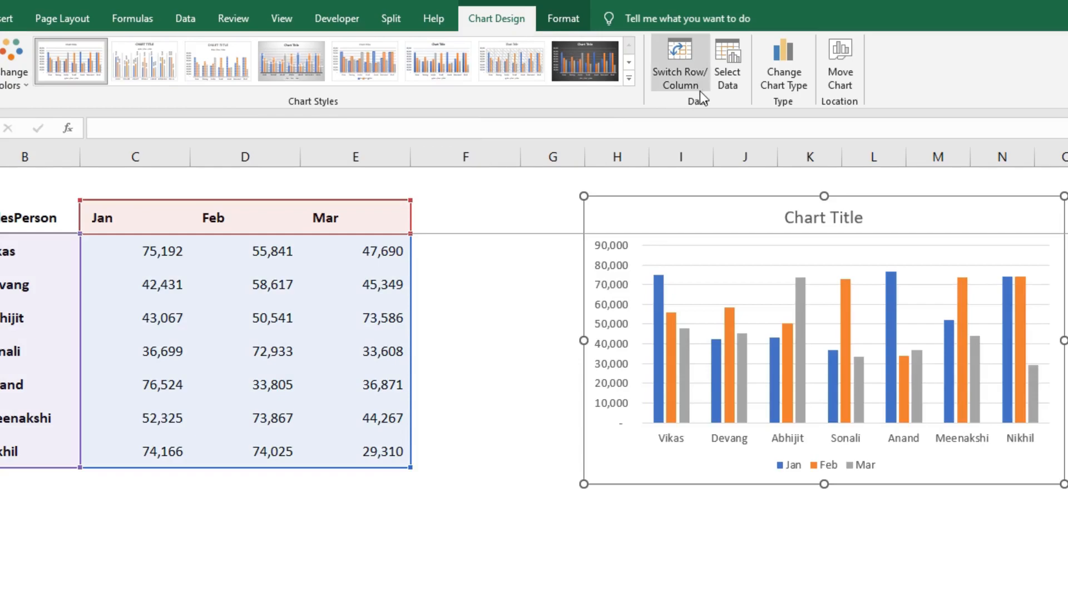
click(795, 89)
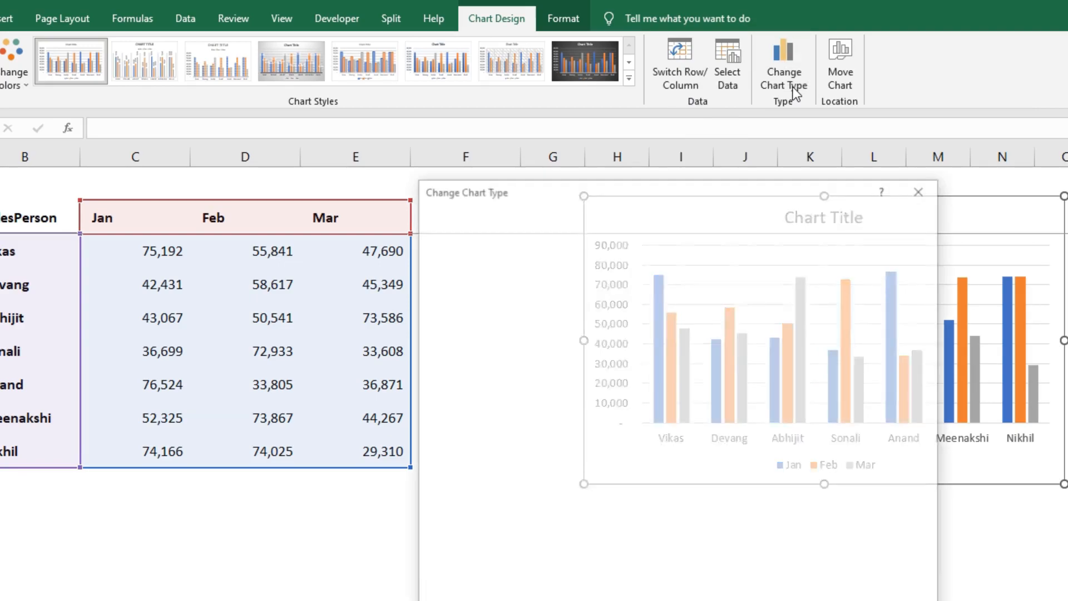
drag(709, 193, 356, 146)
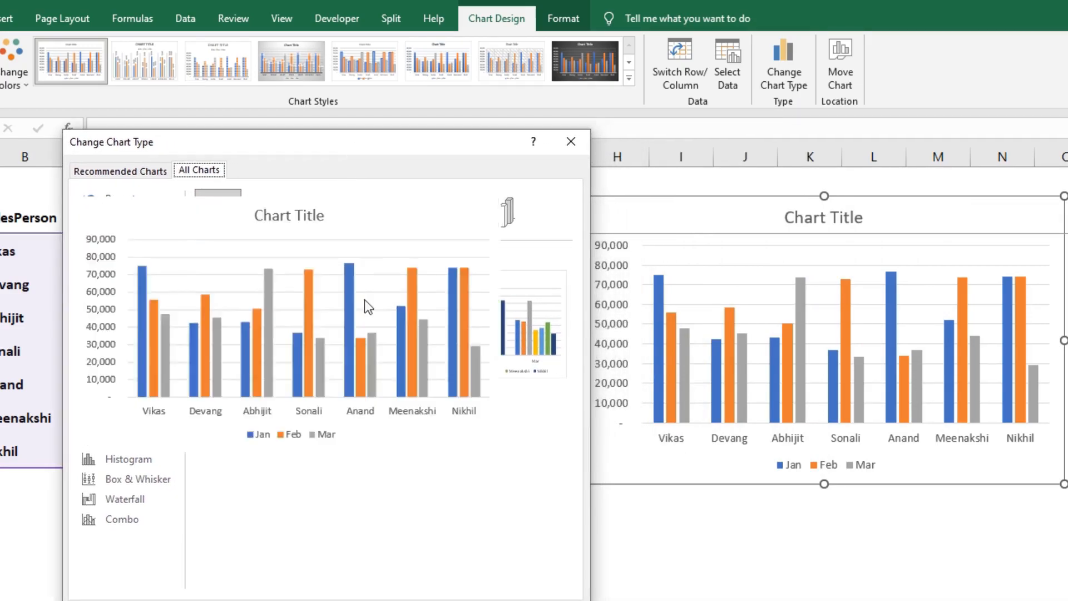
mouse_move(455, 321)
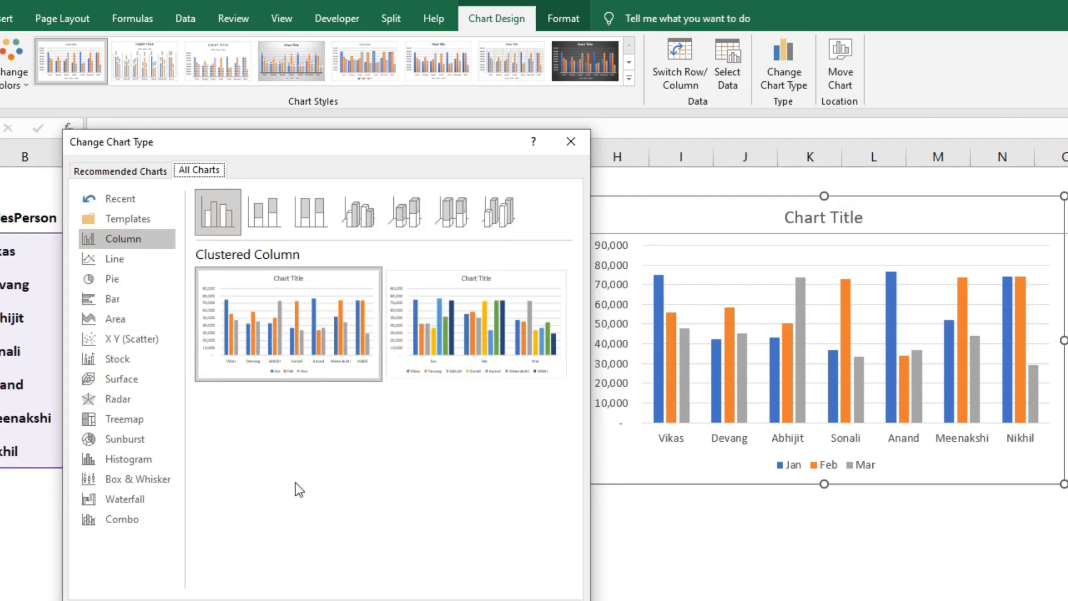
click(273, 219)
click(318, 218)
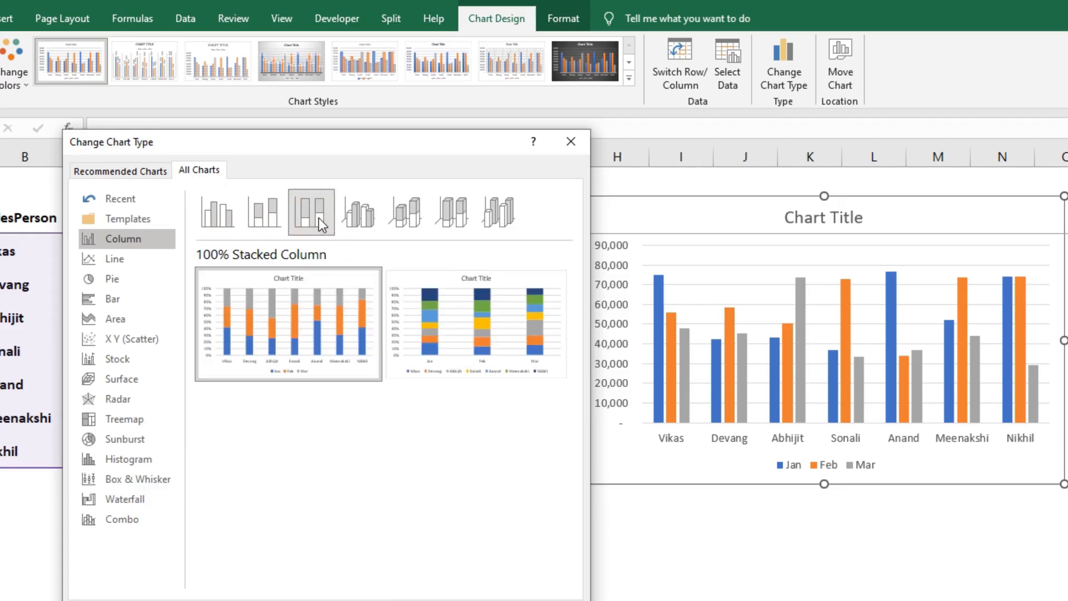
click(130, 284)
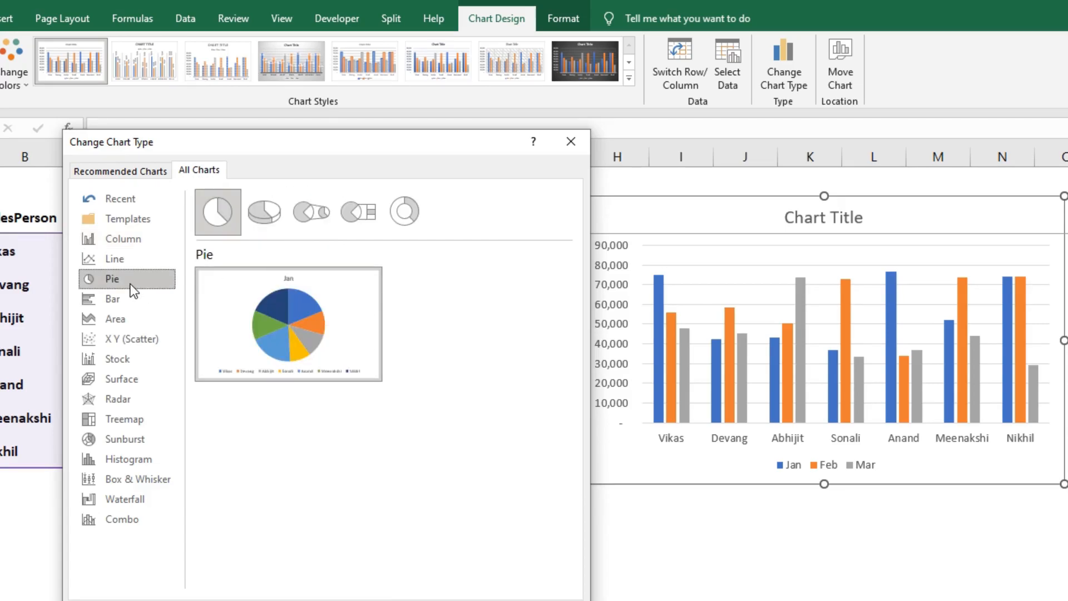
click(118, 299)
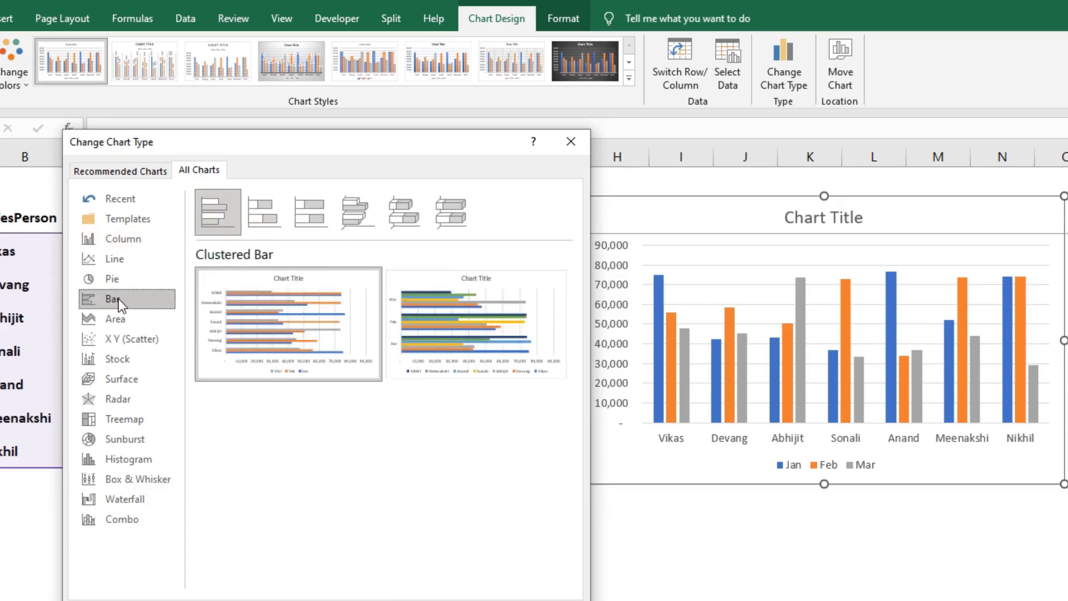
click(128, 242)
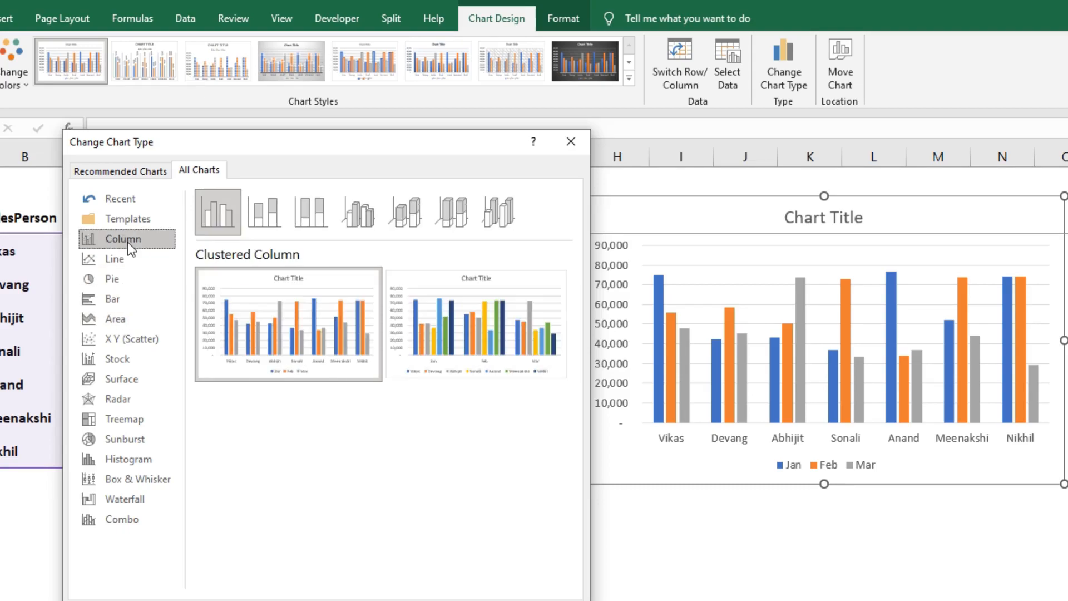
click(130, 358)
click(122, 423)
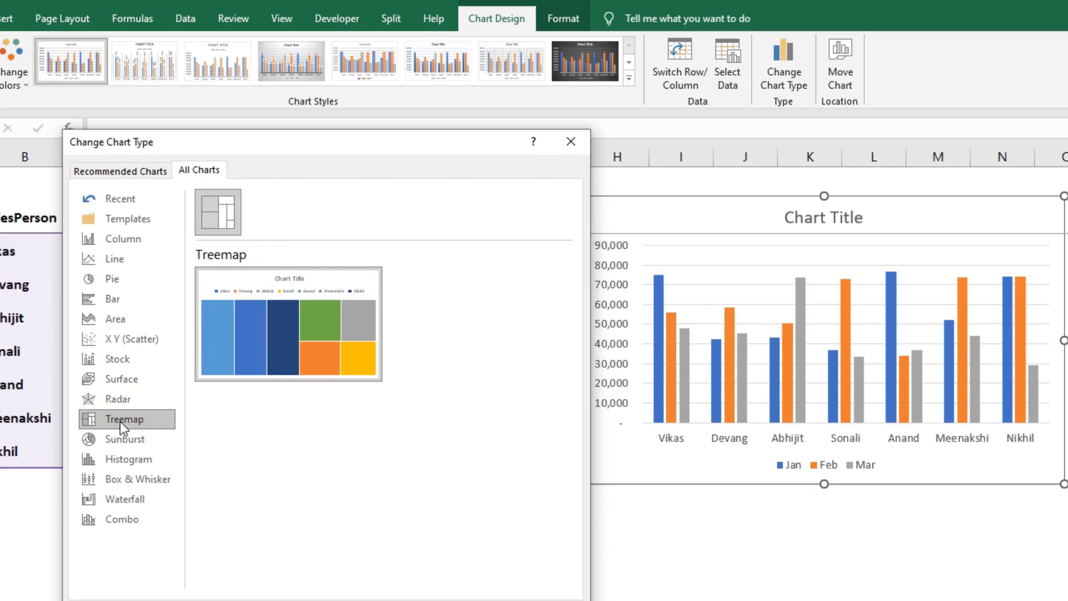
click(122, 439)
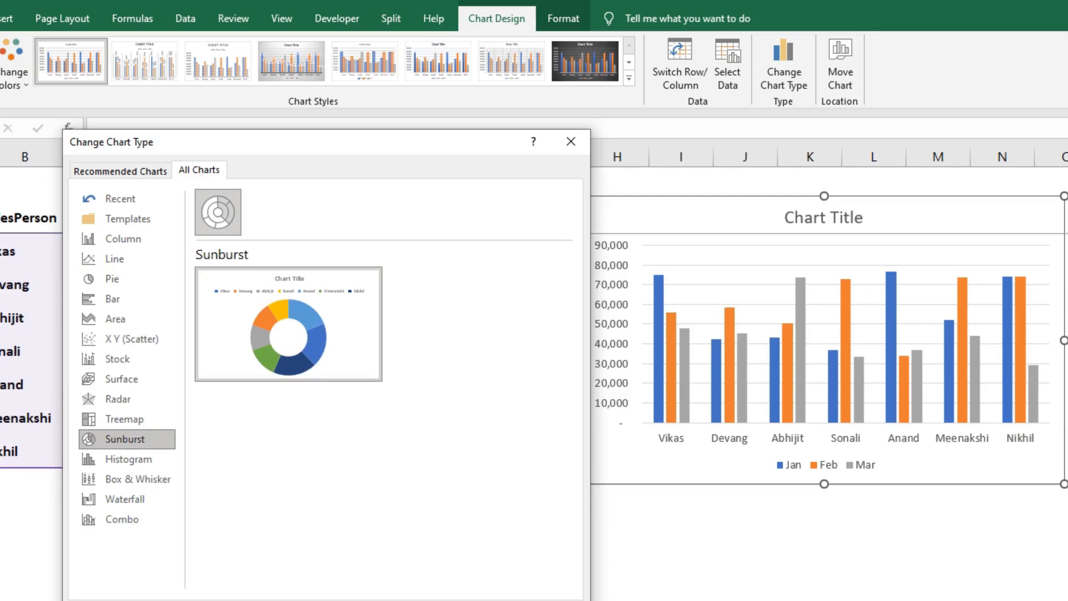
click(442, 425)
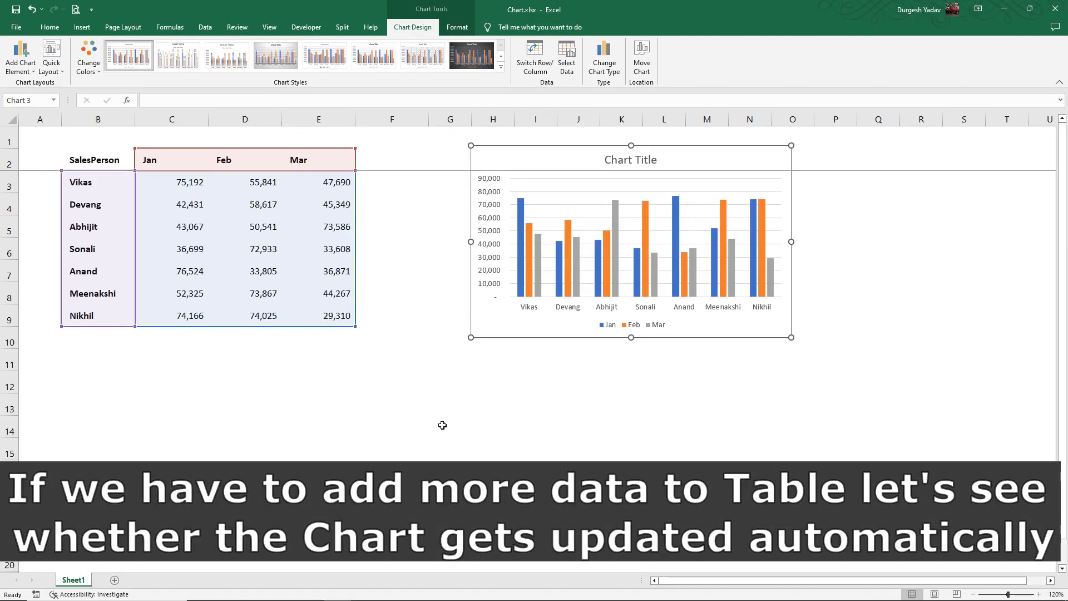
Enter the month heading Apr in F2 and a new salesperson's name in B10.
click(379, 163)
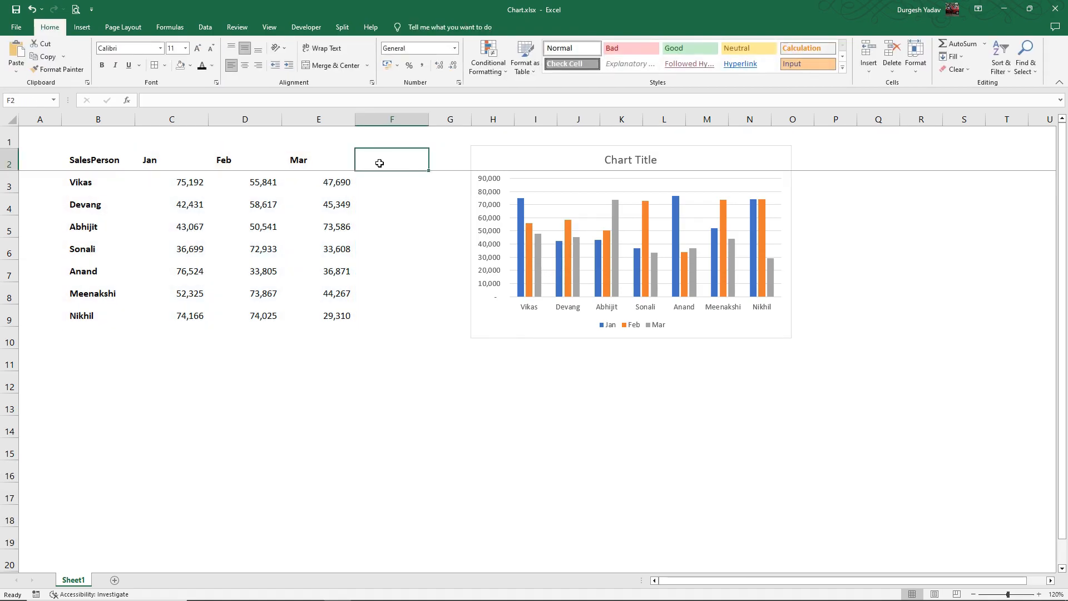
text(Apr)
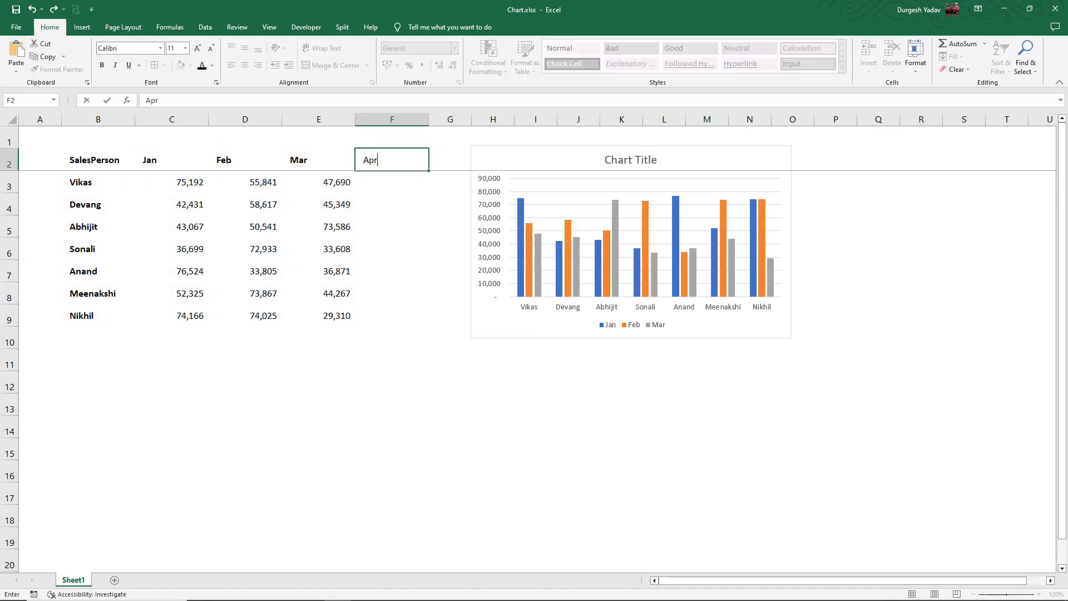
key(Return)
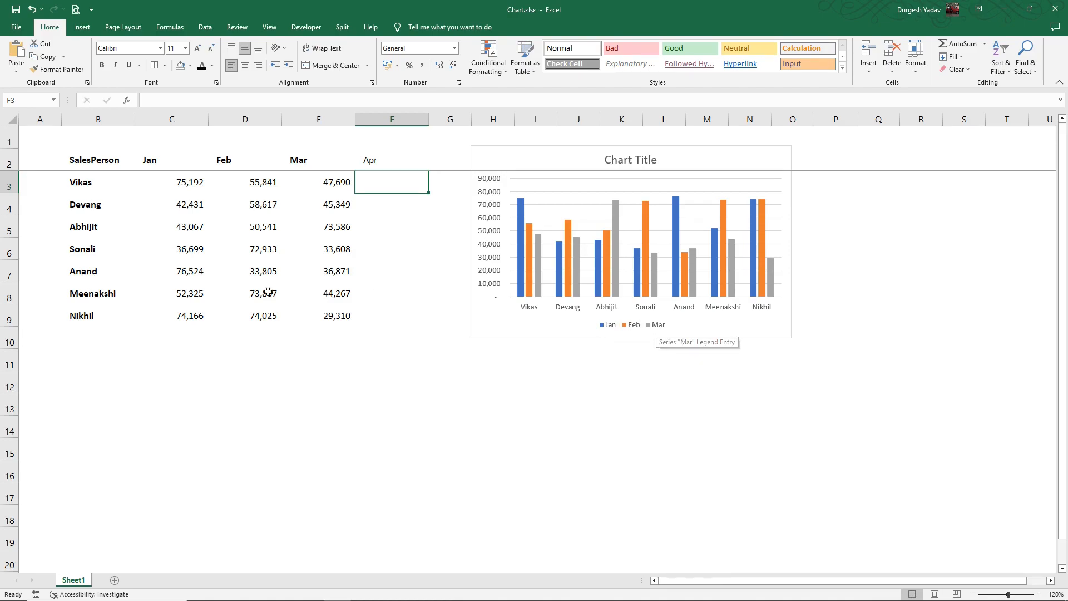
click(87, 336)
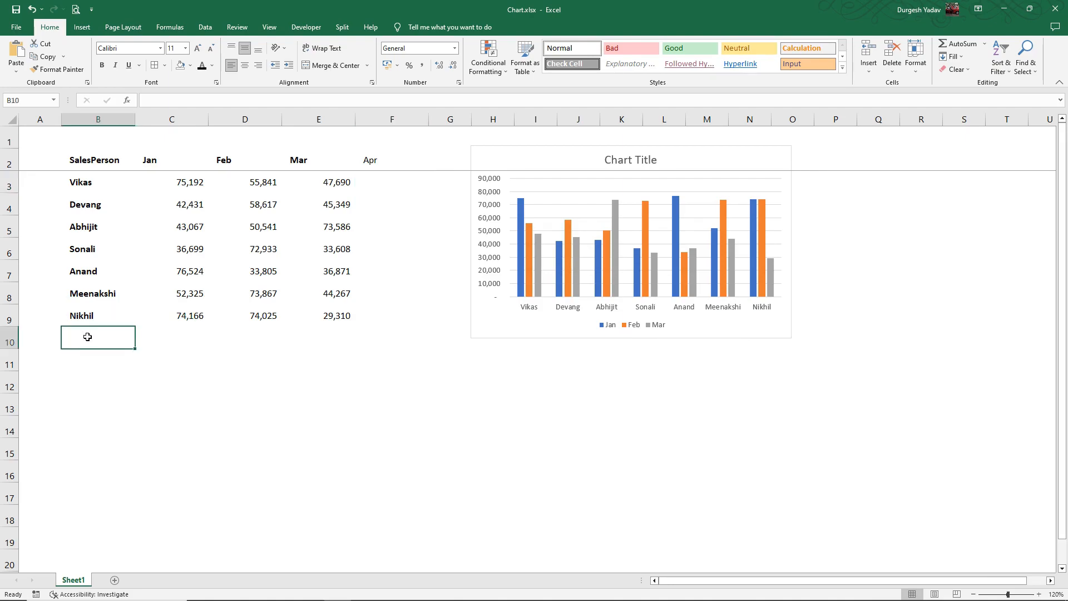
text(R)
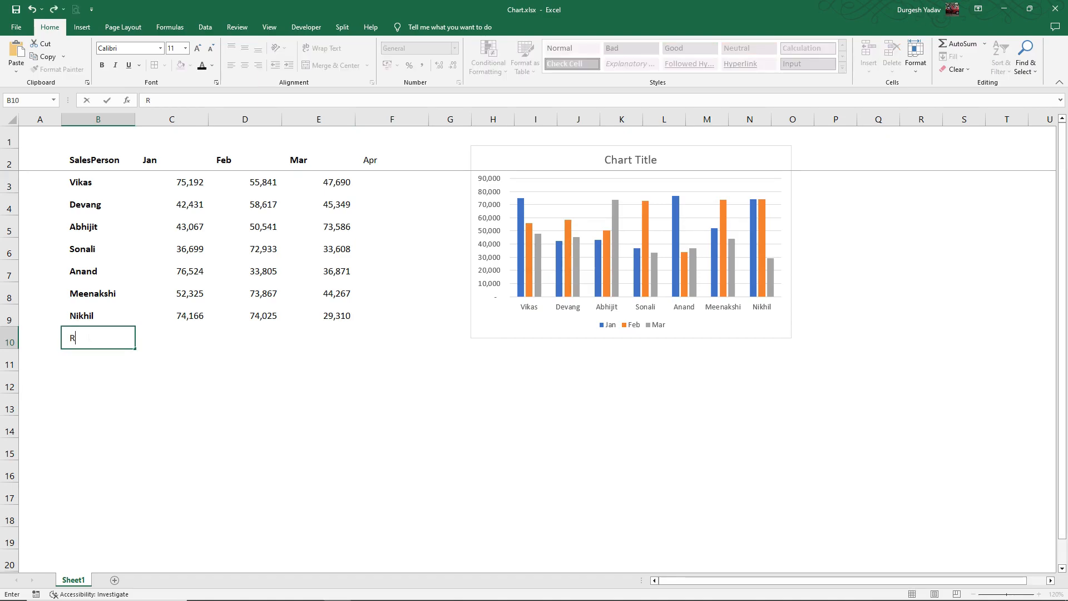
text(evansh)
key(Return)
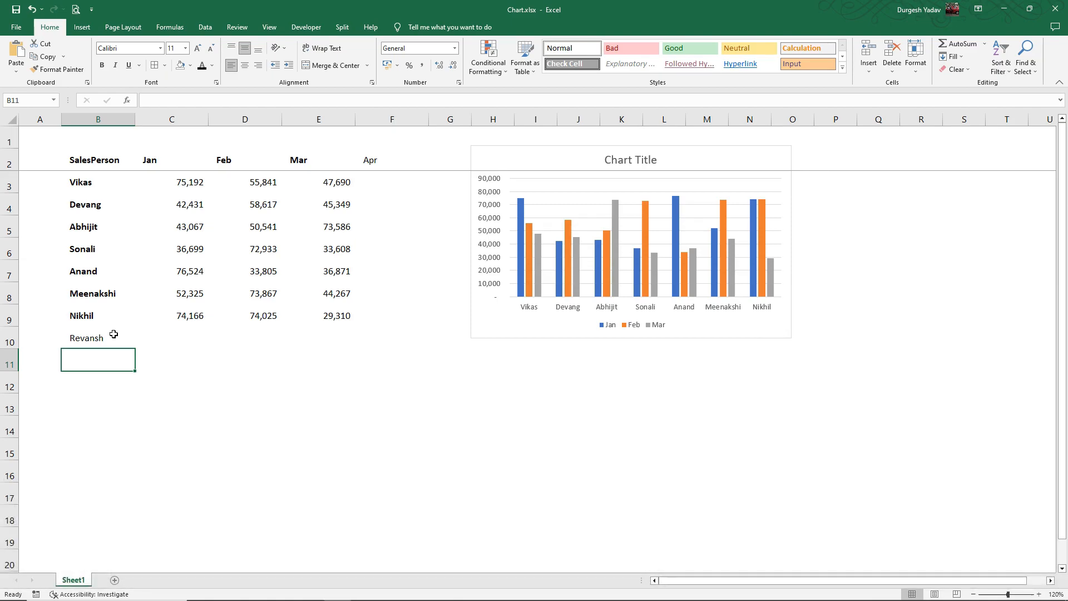
Clear the test entries in B10 and F2, and delete the column chart.
click(108, 337)
key(Delete)
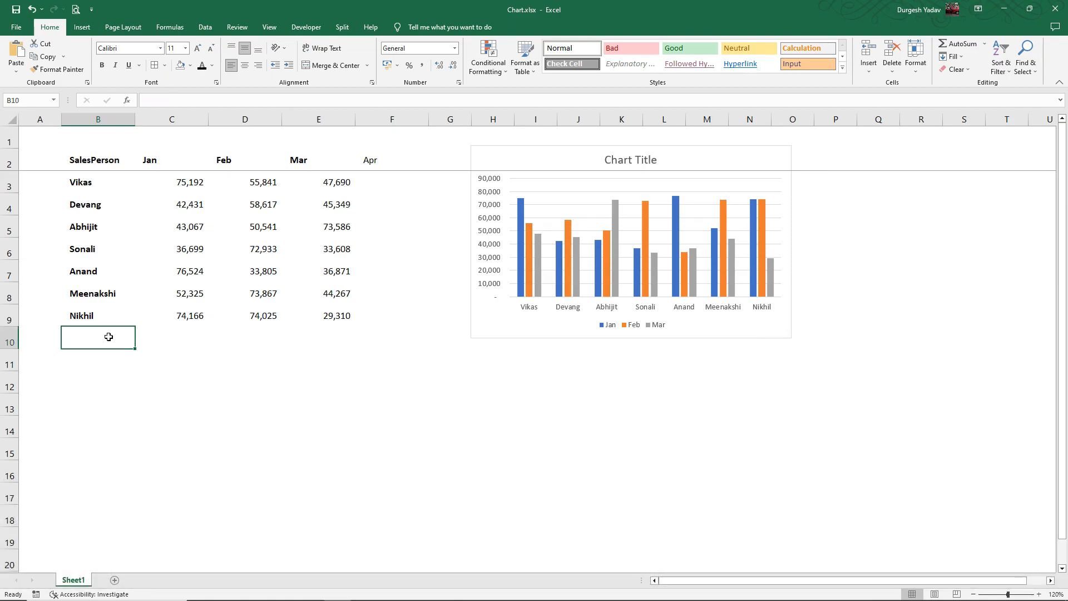
click(377, 164)
key(Delete)
click(572, 153)
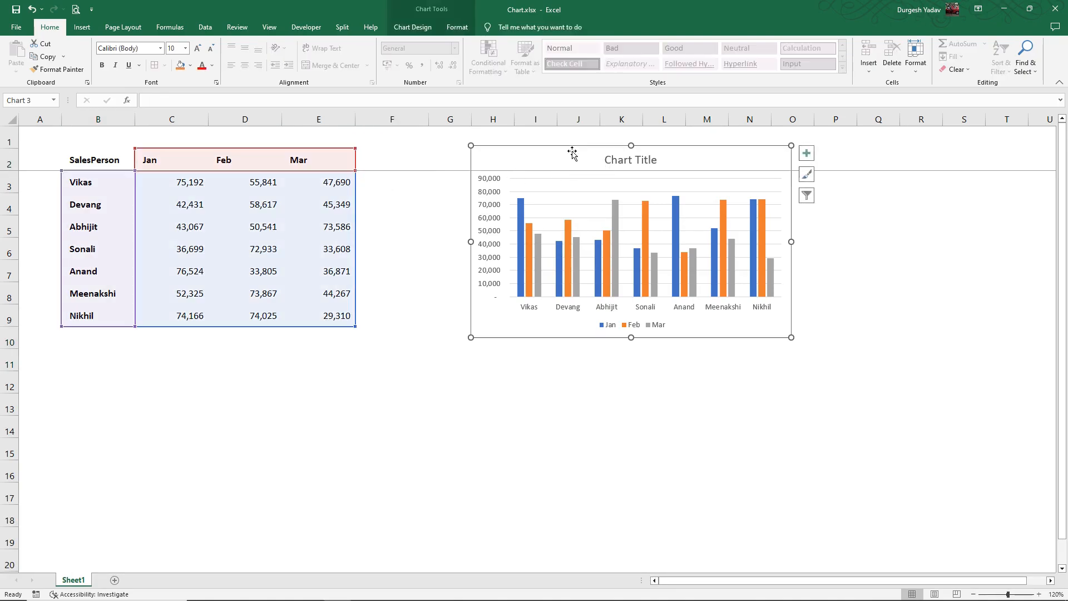
key(Delete)
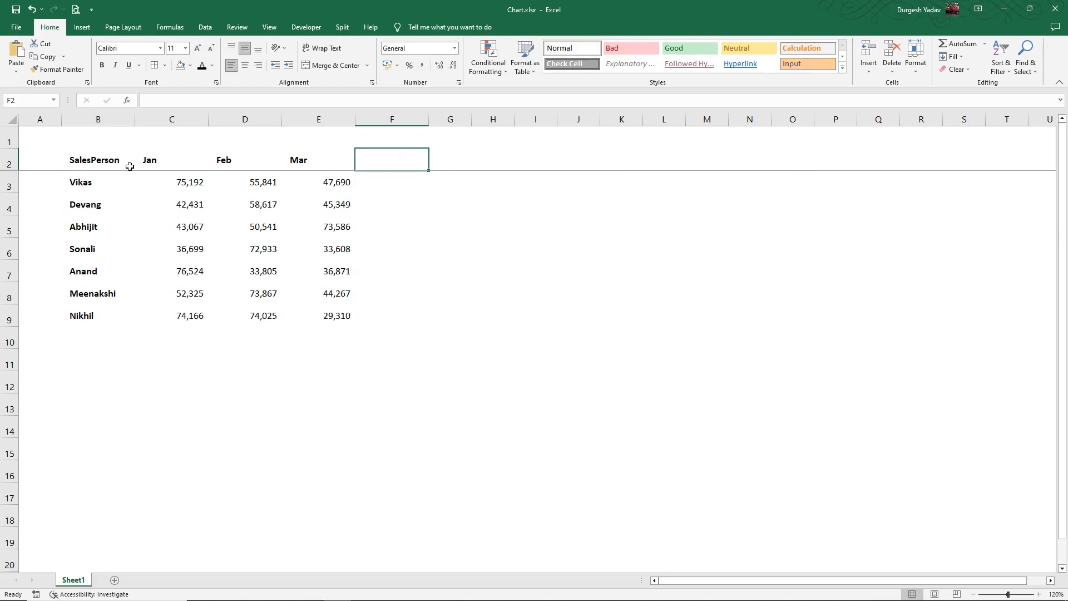
Convert the range B2:E9 into a table with headers.
drag(104, 159, 317, 309)
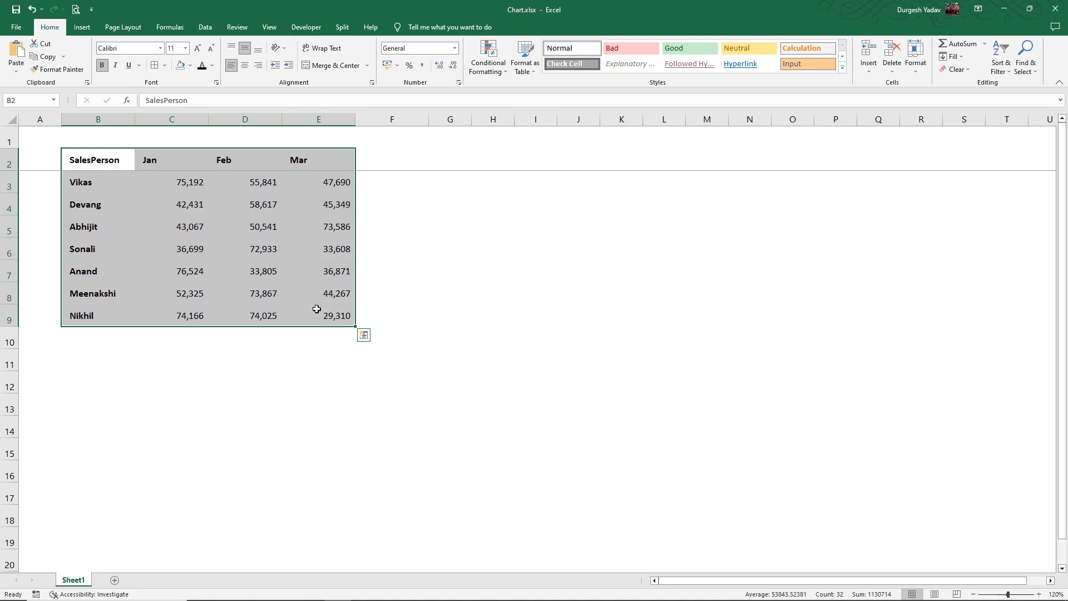
key(ctrl+t)
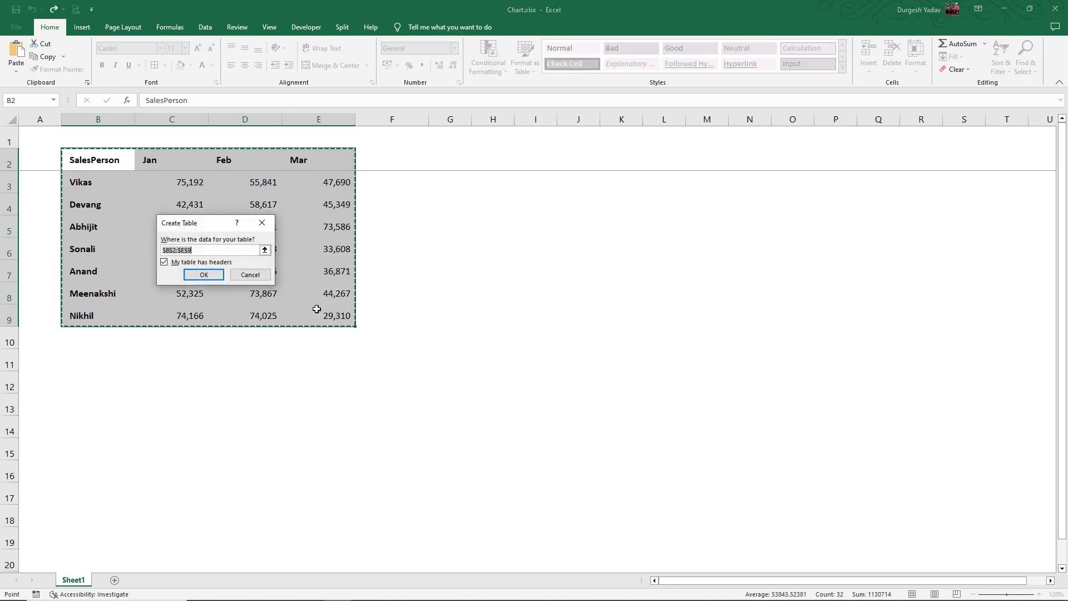
click(205, 276)
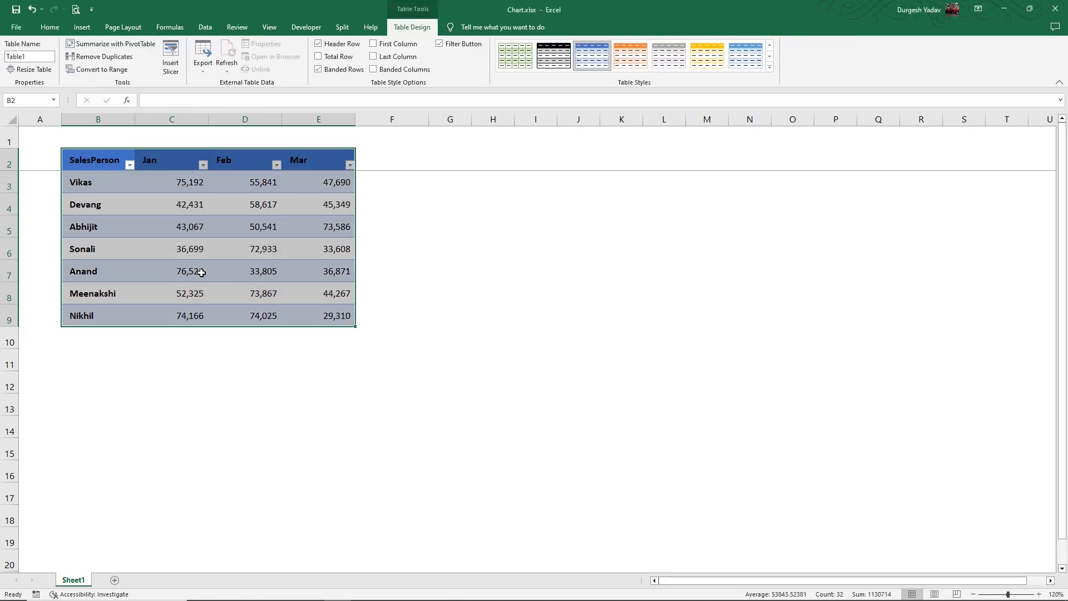
Apply the light table style with a solid green header row and remove the filter buttons from the headings.
click(769, 67)
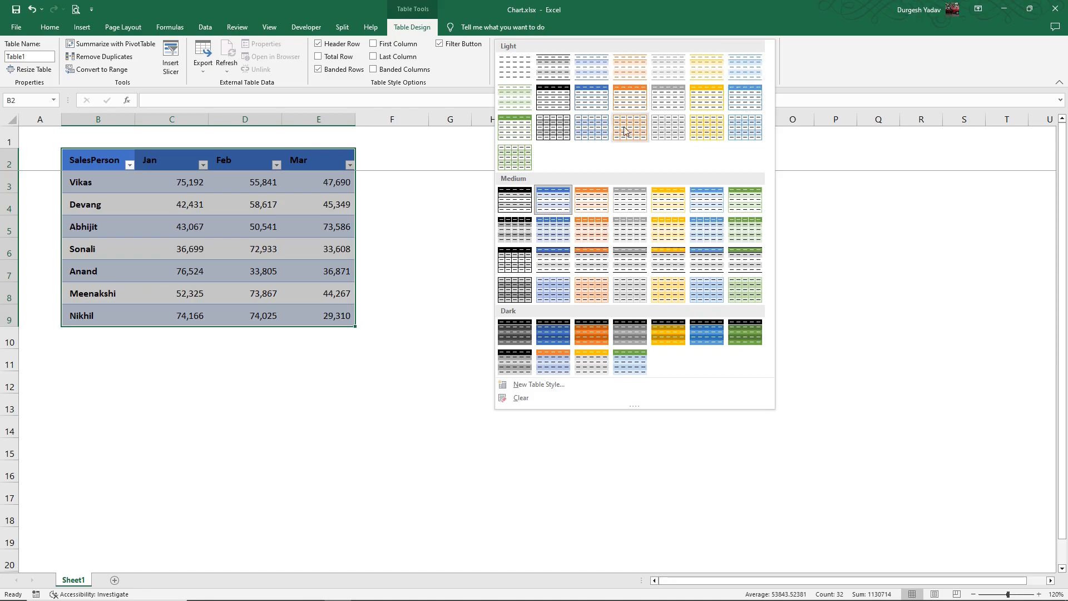
click(508, 134)
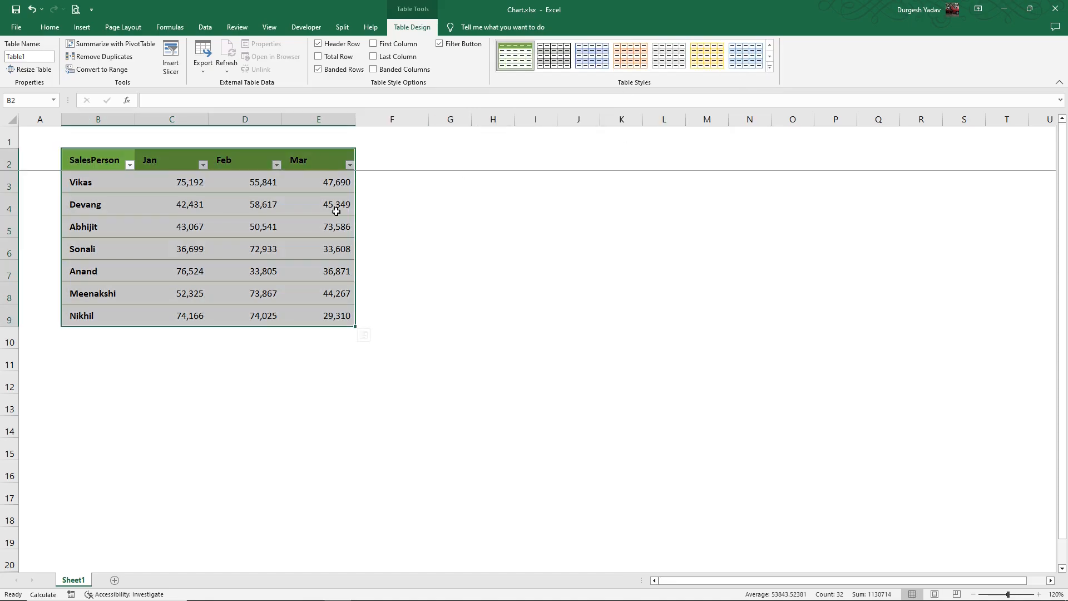
click(308, 160)
key(ctrl+shift+l)
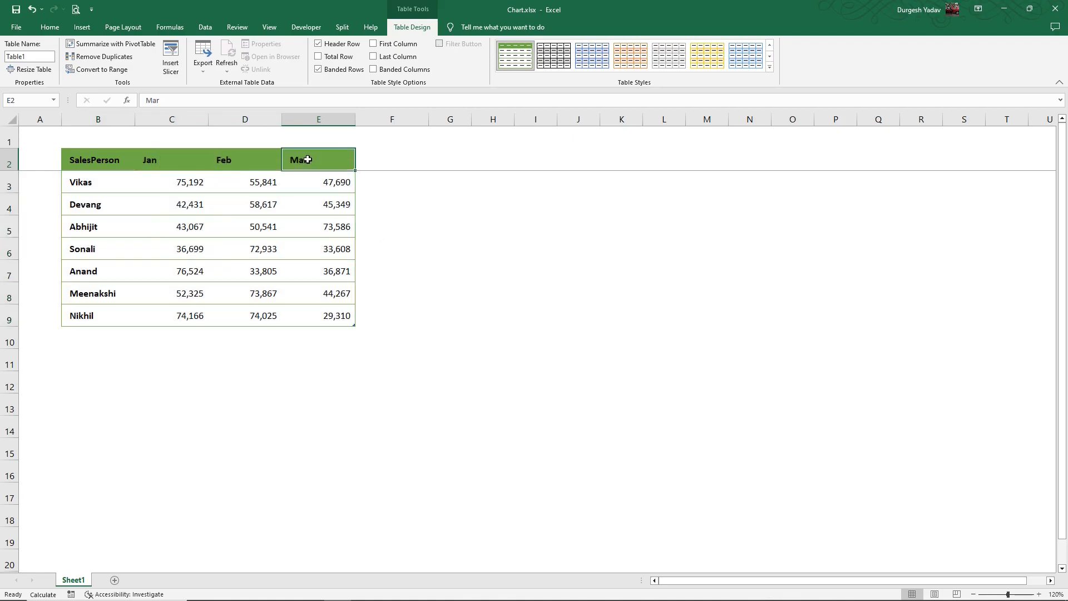
Insert a default clustered column chart from the table and place it beside the table over columns H to O.
click(183, 207)
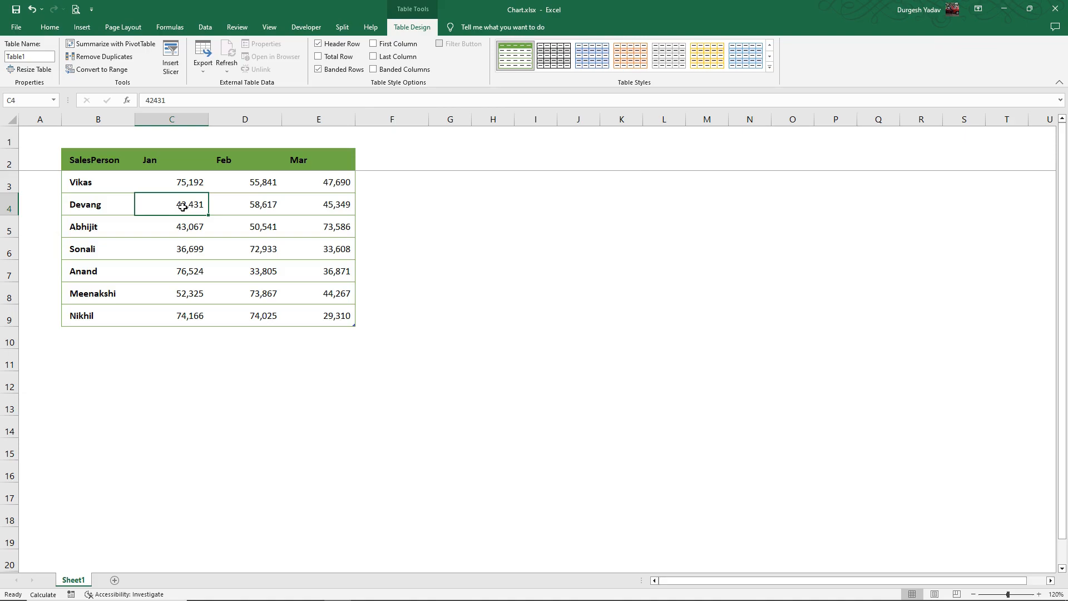
key(alt+F1)
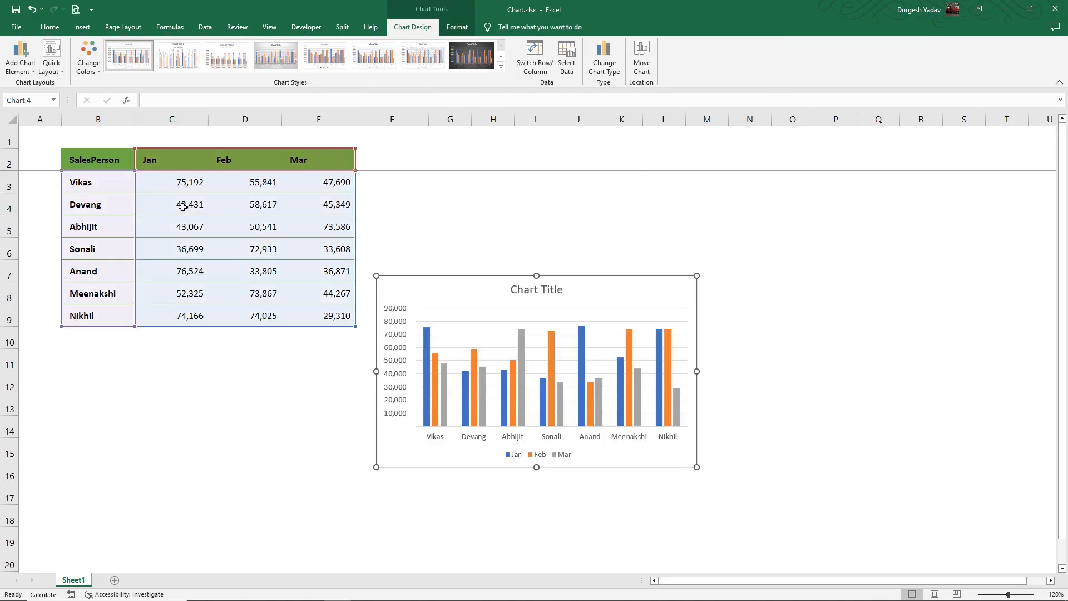
drag(573, 283, 669, 156)
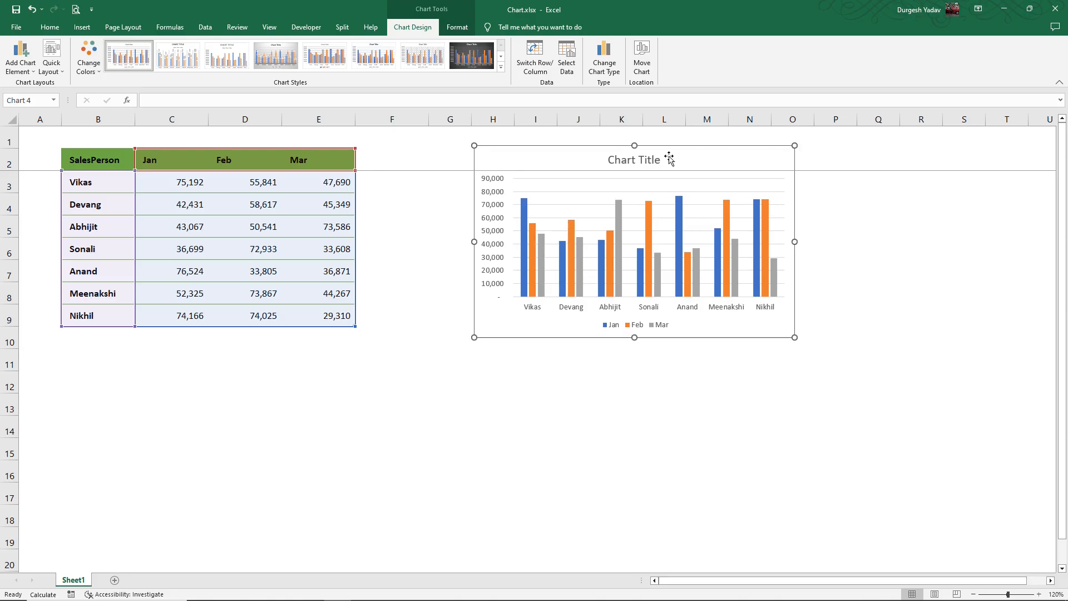
Add an Apr column to the table in F2 and enter 45000 as the first salesperson's value in F3.
click(367, 156)
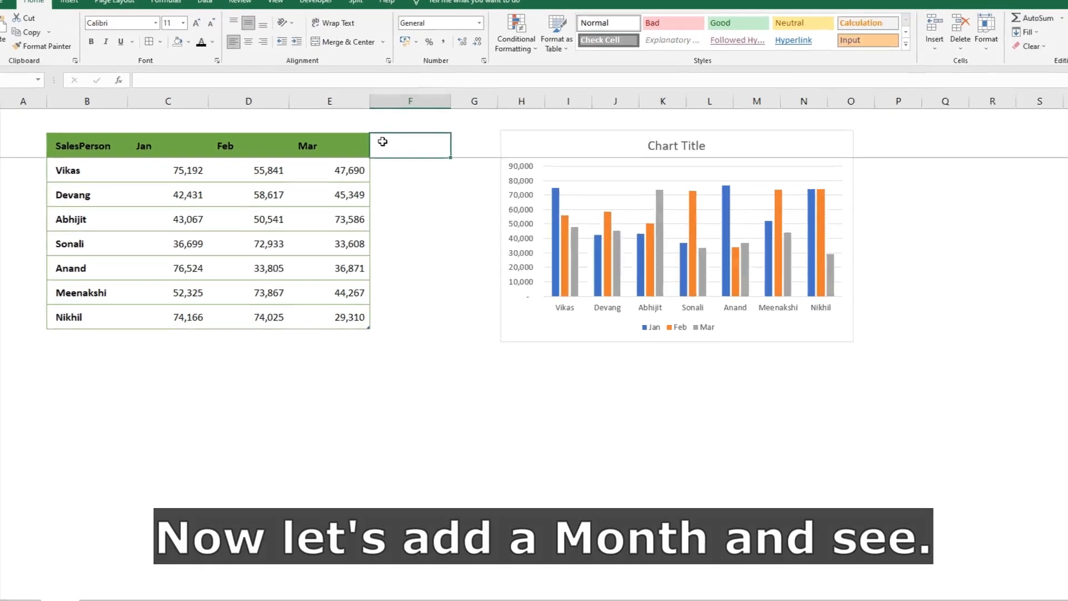
text(Apr)
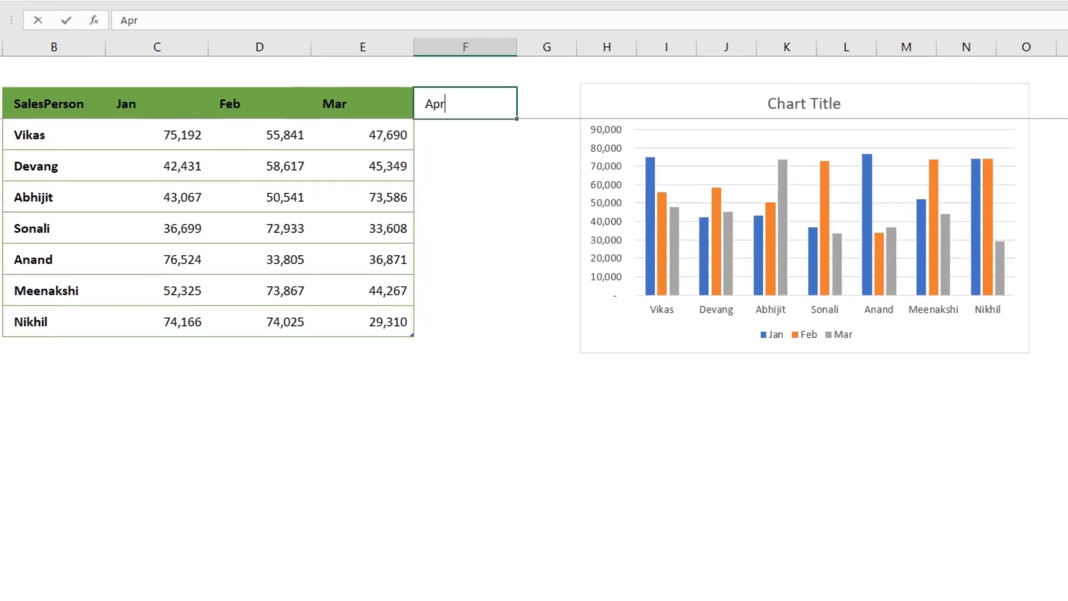
key(Return)
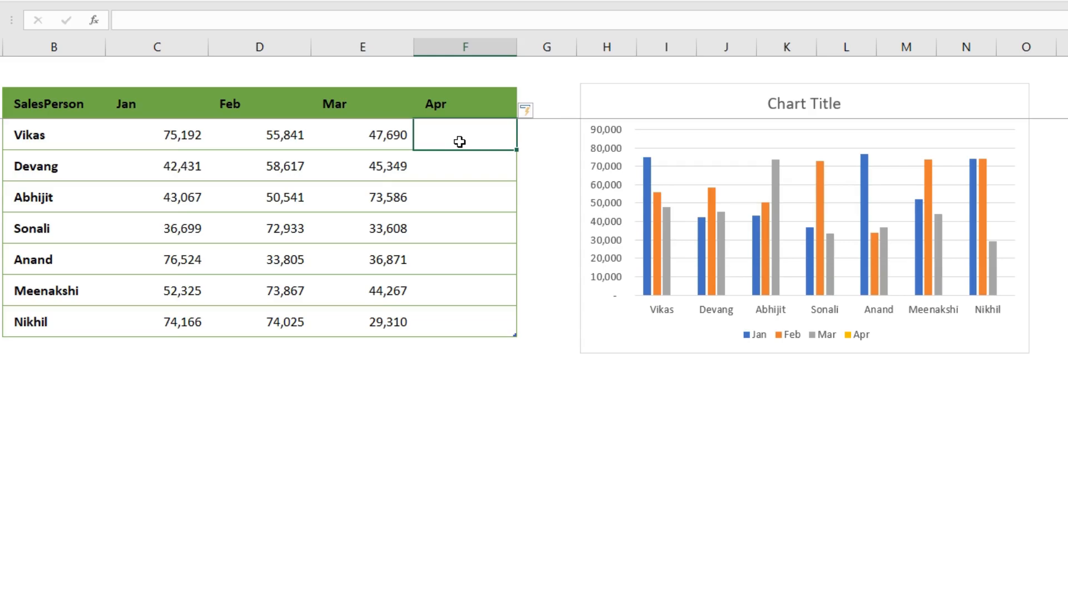
text(45000)
key(Return)
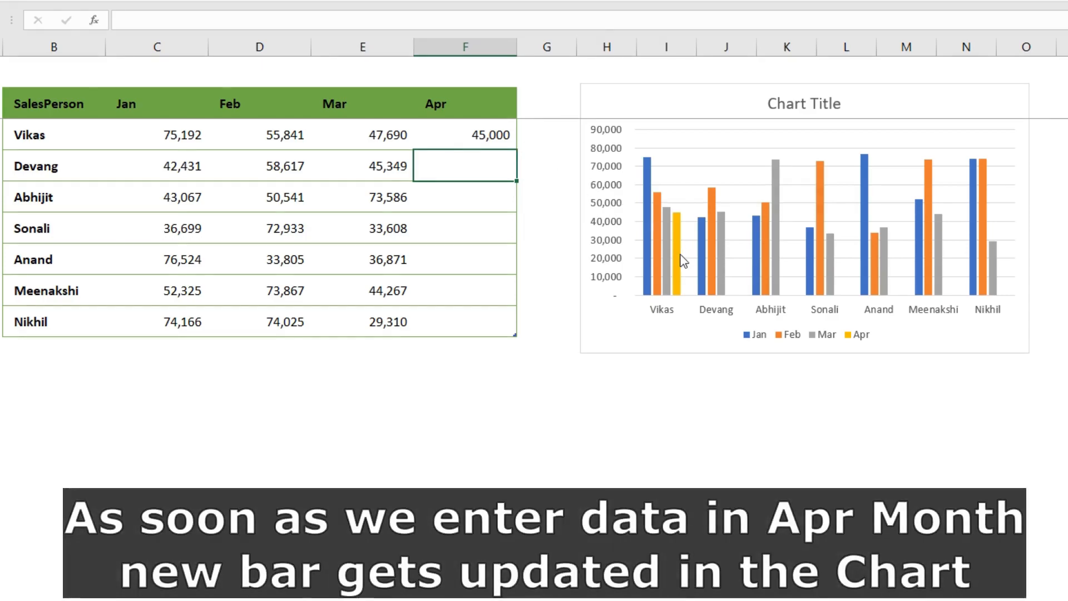
mouse_move(682, 260)
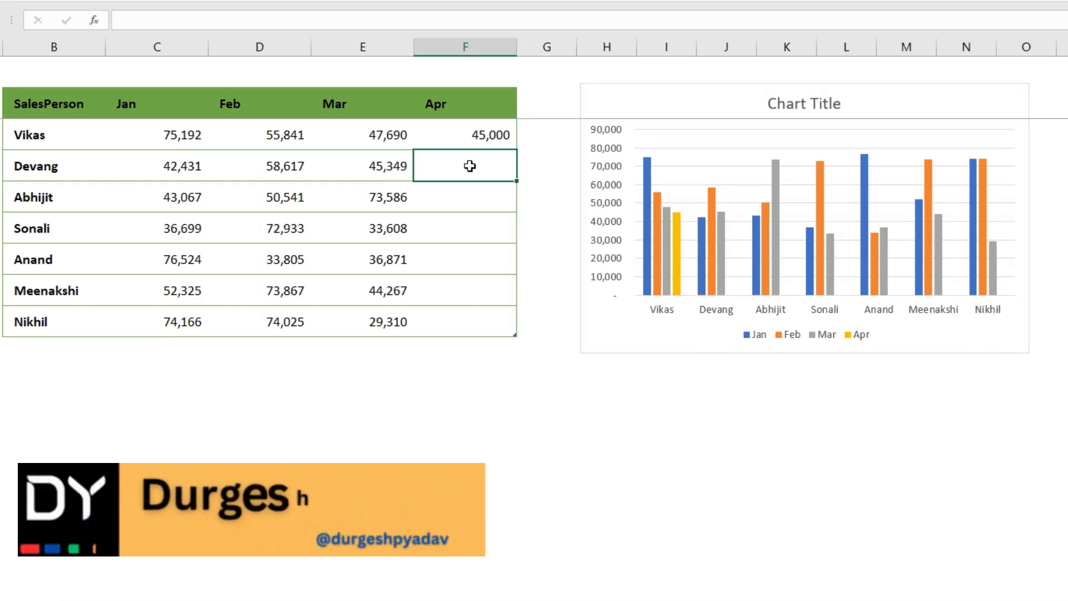
Fill the Apr column cells F4 to F6 with 55000, 70000 and 48000.
text(55,0)
text(000)
key(Return)
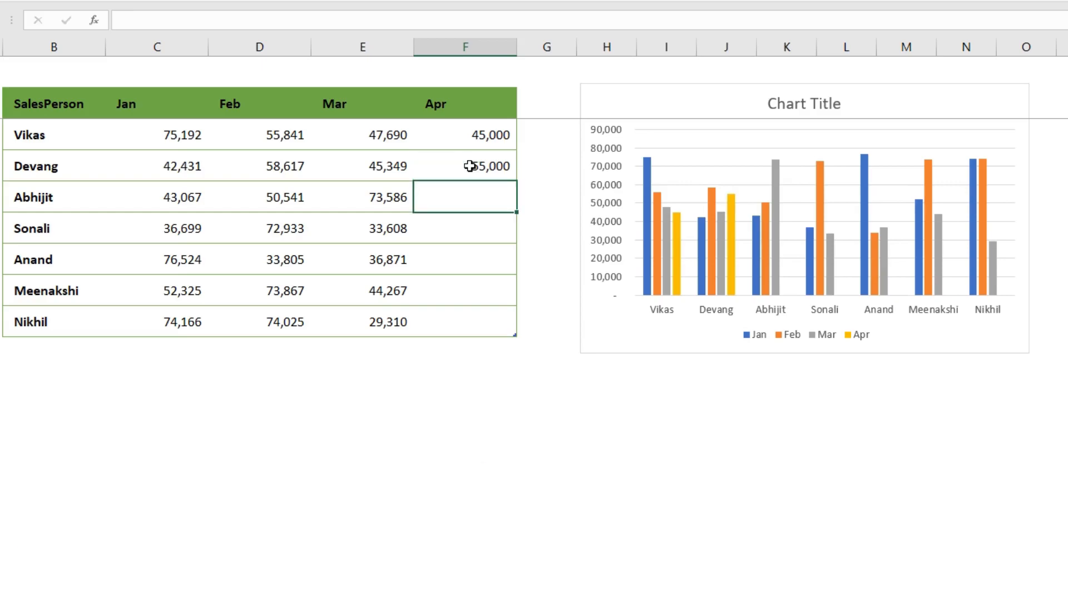
text(70000)
key(Return)
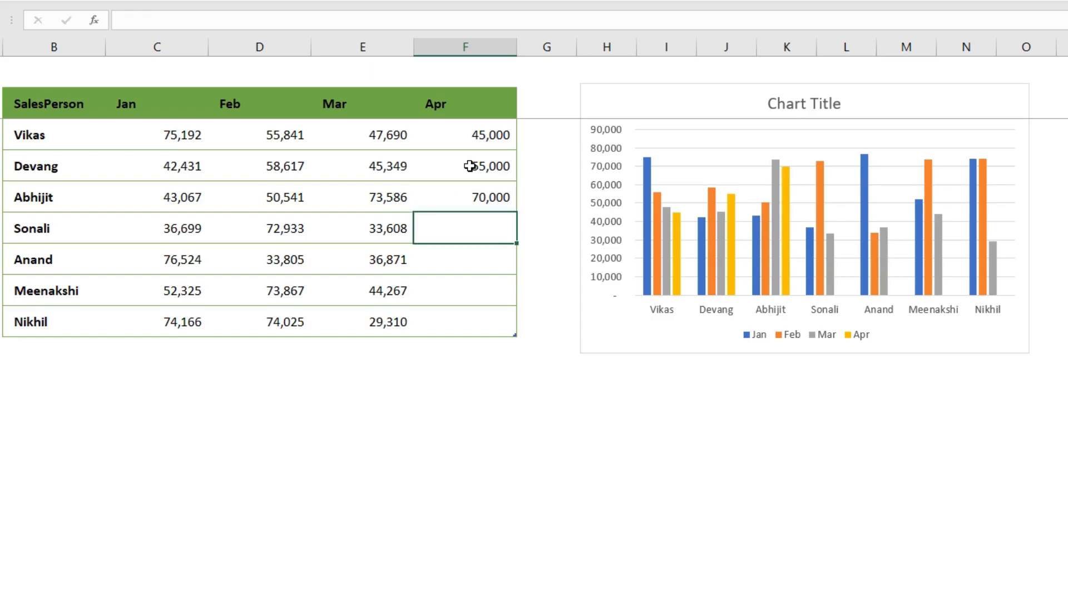
text(48000)
key(Return)
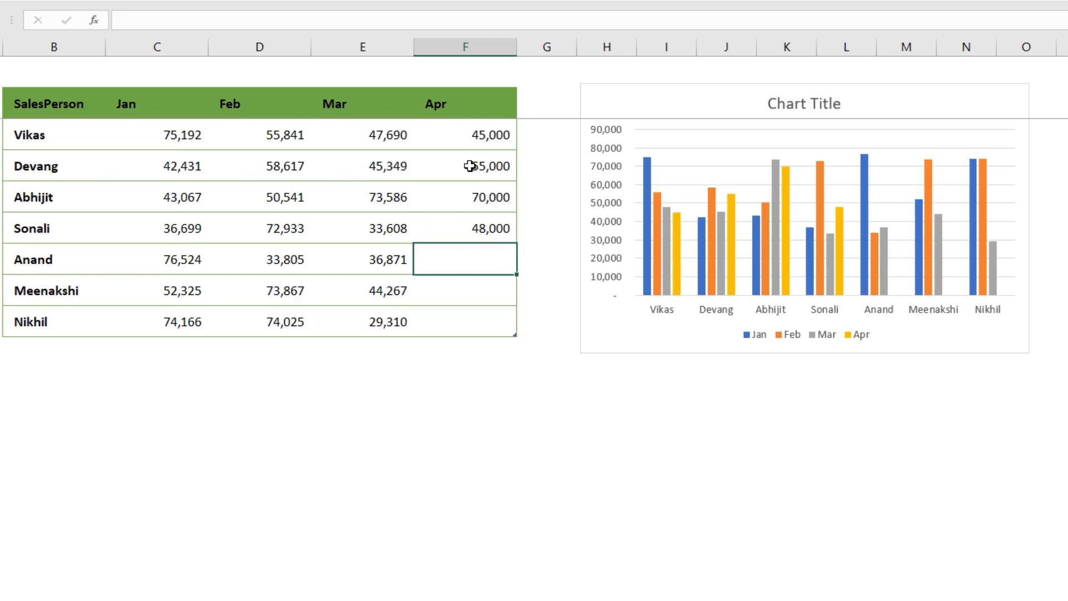
Complete the Apr column by entering 52000, 49000 and 30000 in F7 to F9.
text(52000)
key(Return)
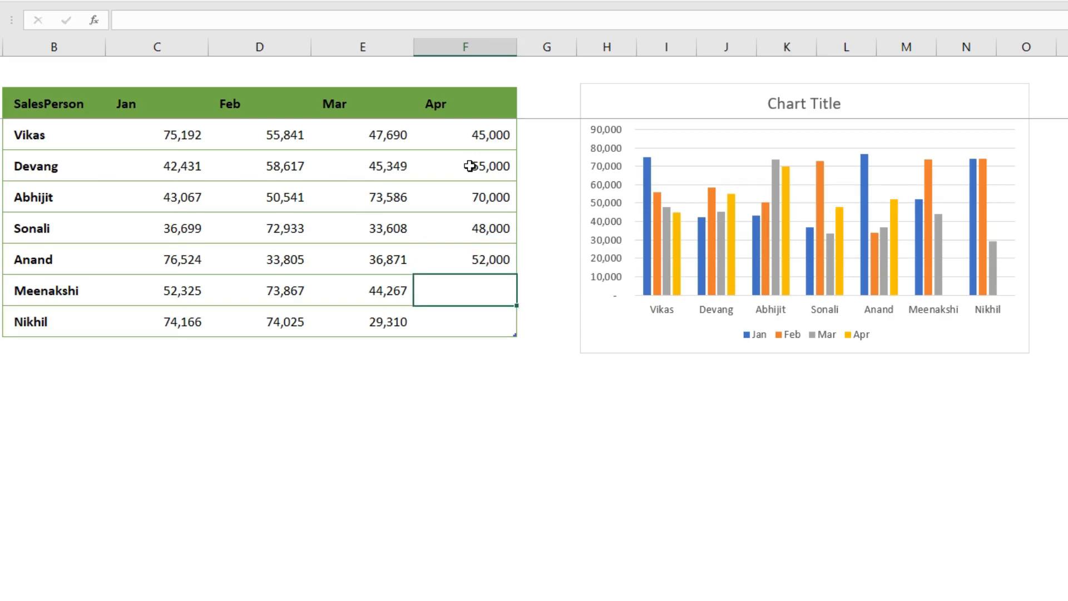
text(49000)
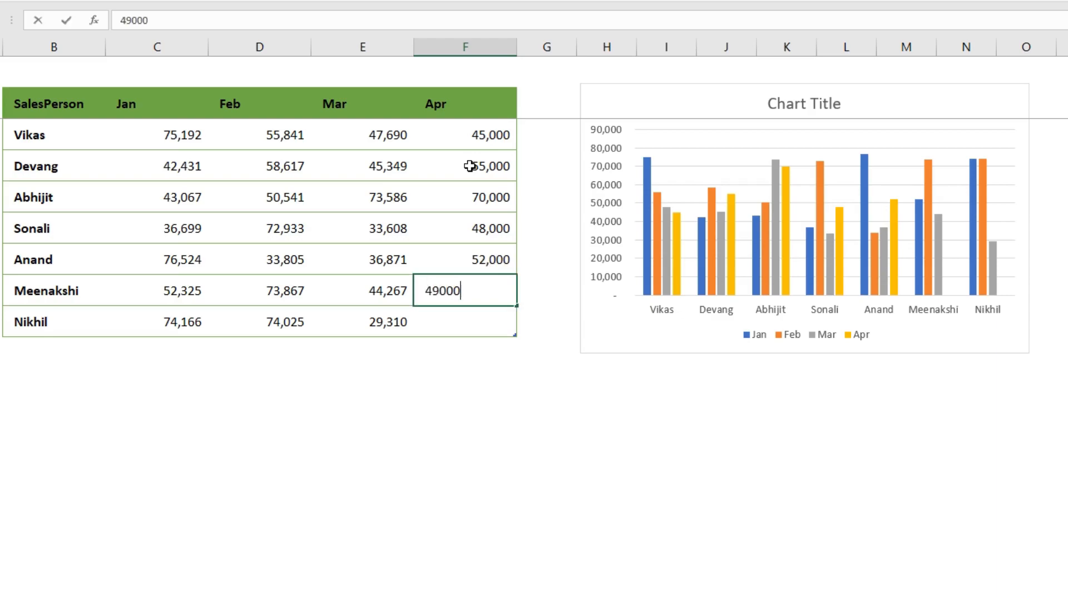
key(Return)
text(30000)
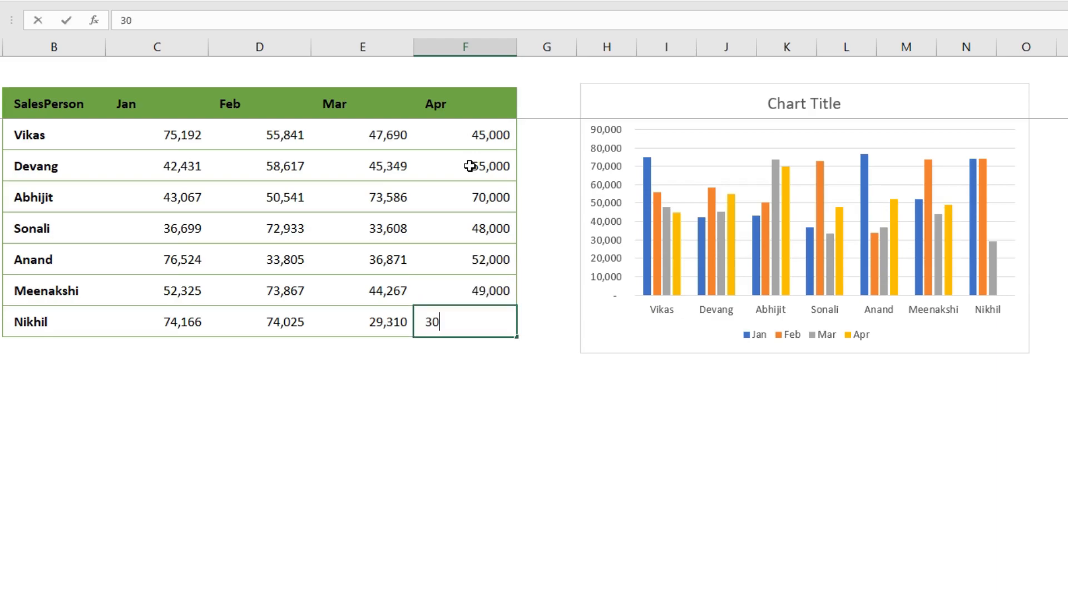
key(Return)
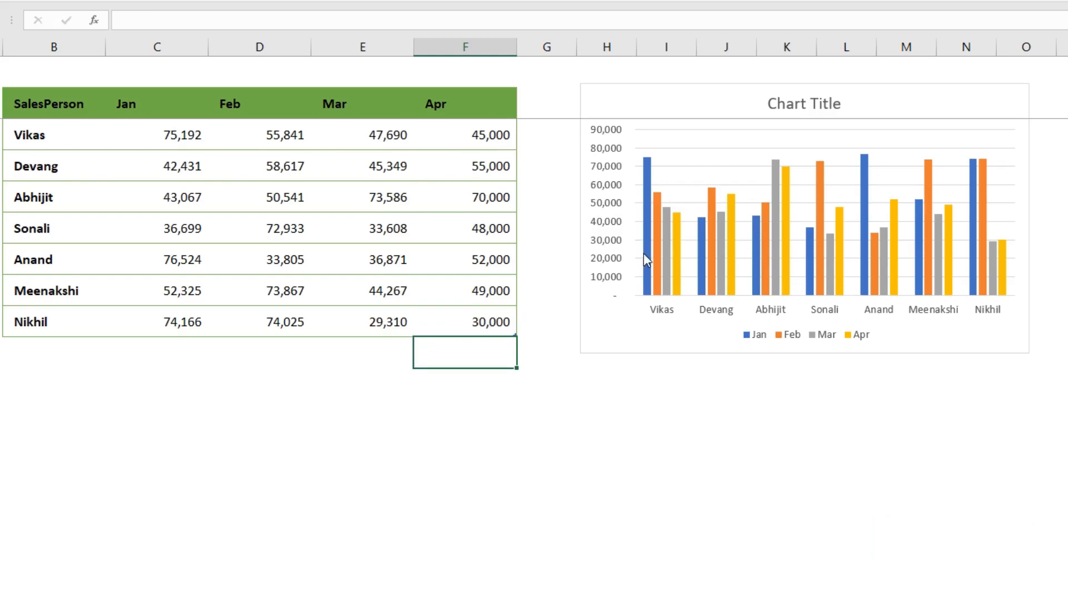
mouse_move(646, 256)
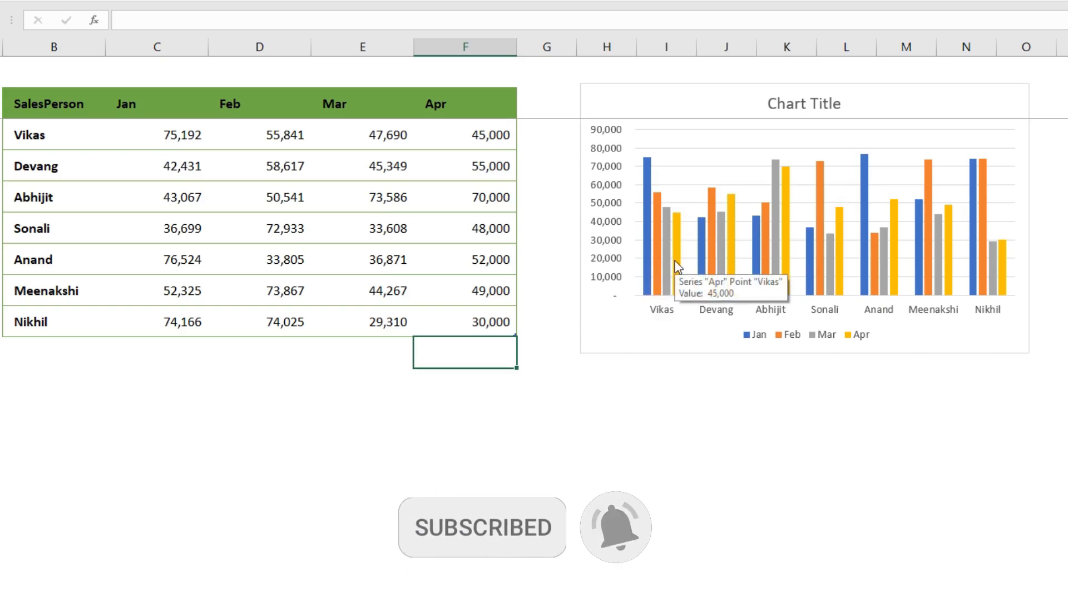
Add a new table row by entering another salesperson's name in B10.
click(29, 351)
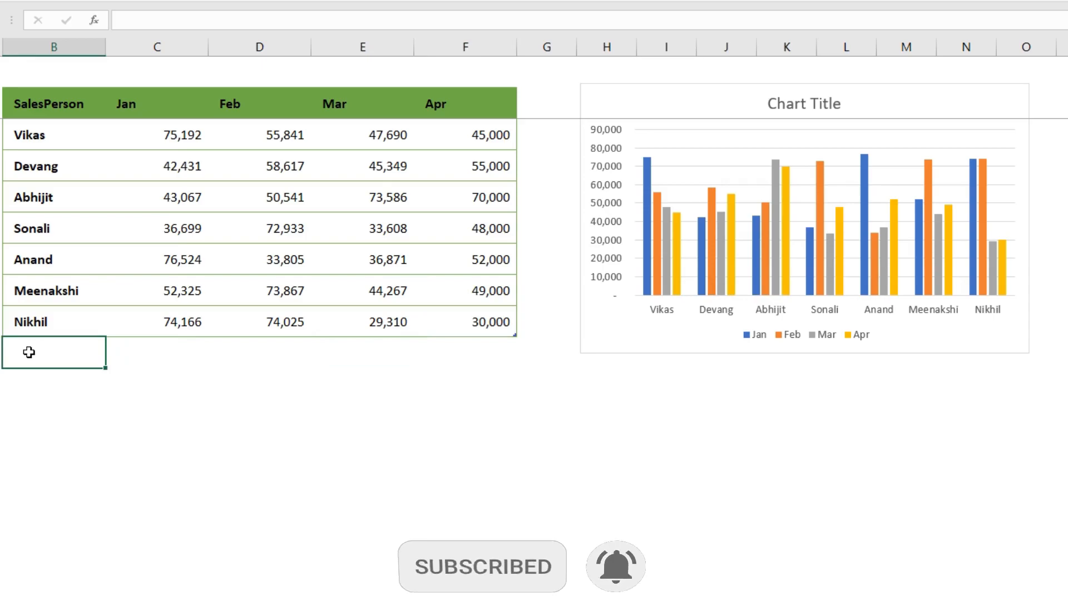
text(Revn)
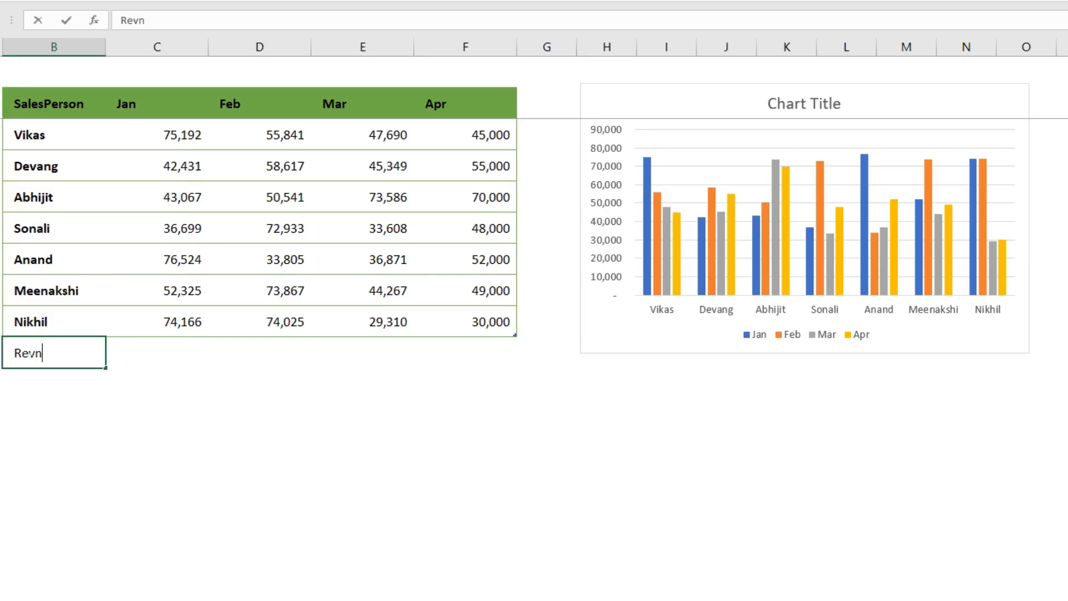
text(s)
key(BackSpace)
key(BackSpace)
text(ansh)
key(Return)
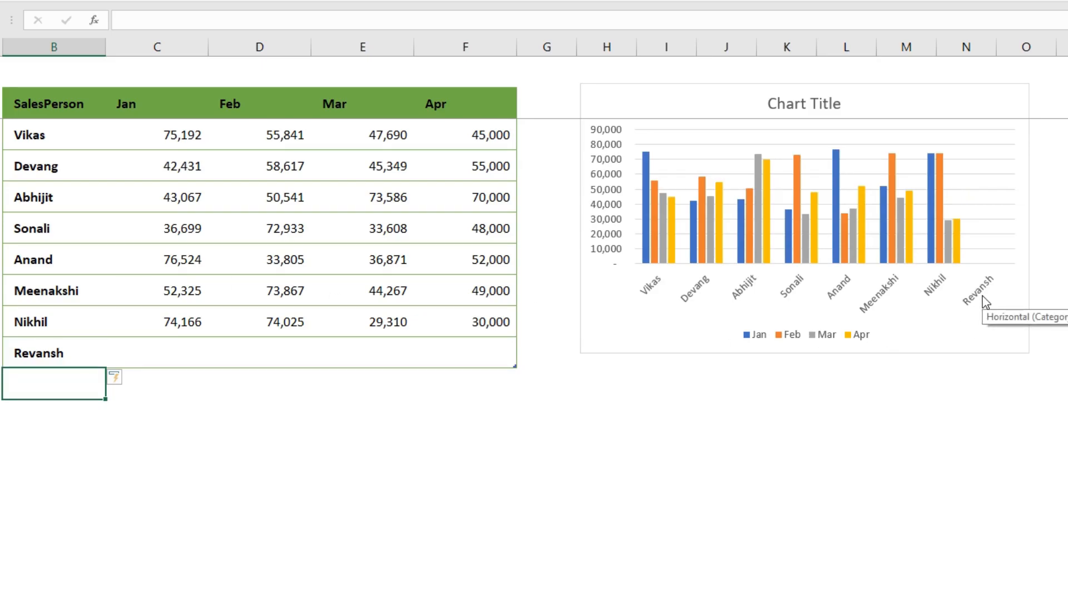
Enter the new salesperson's sales in row 10: Jan 55000, Feb 65000, Mar 75000 and Apr 75000.
click(194, 355)
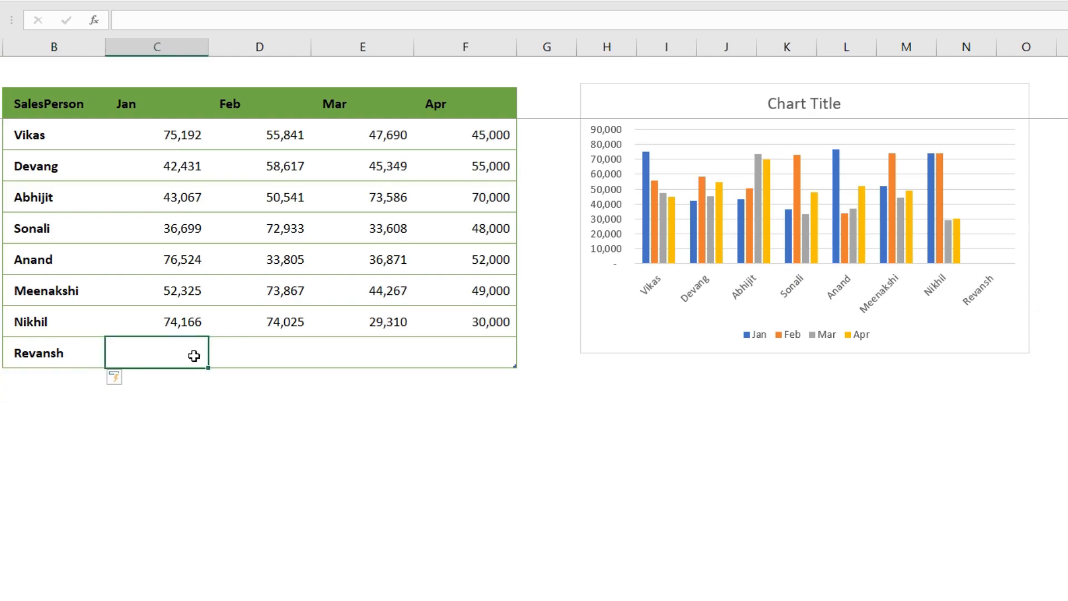
text(55000)
key(Tab)
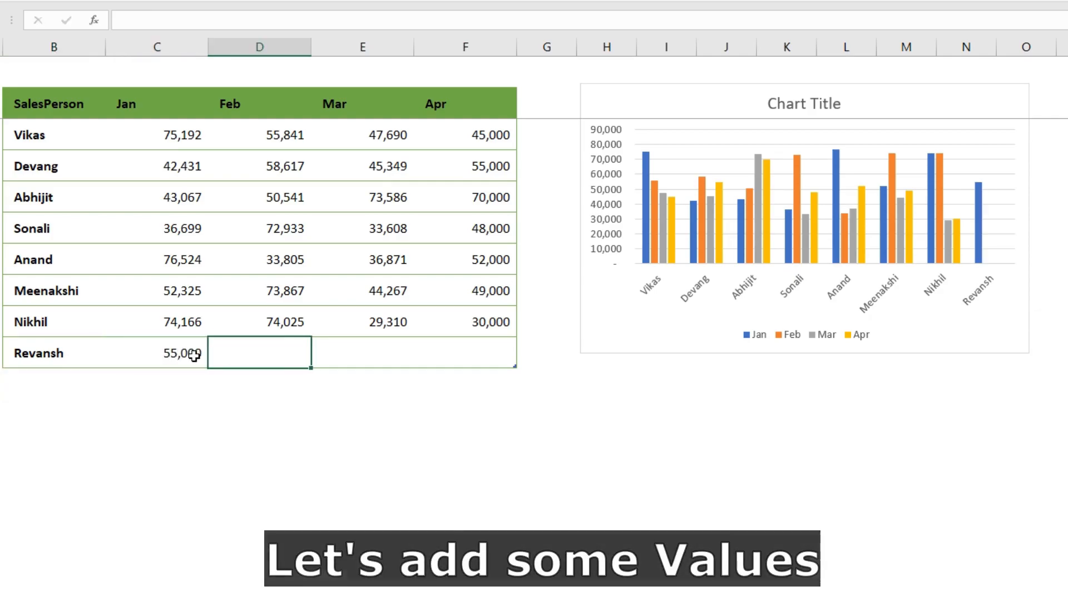
text(65000)
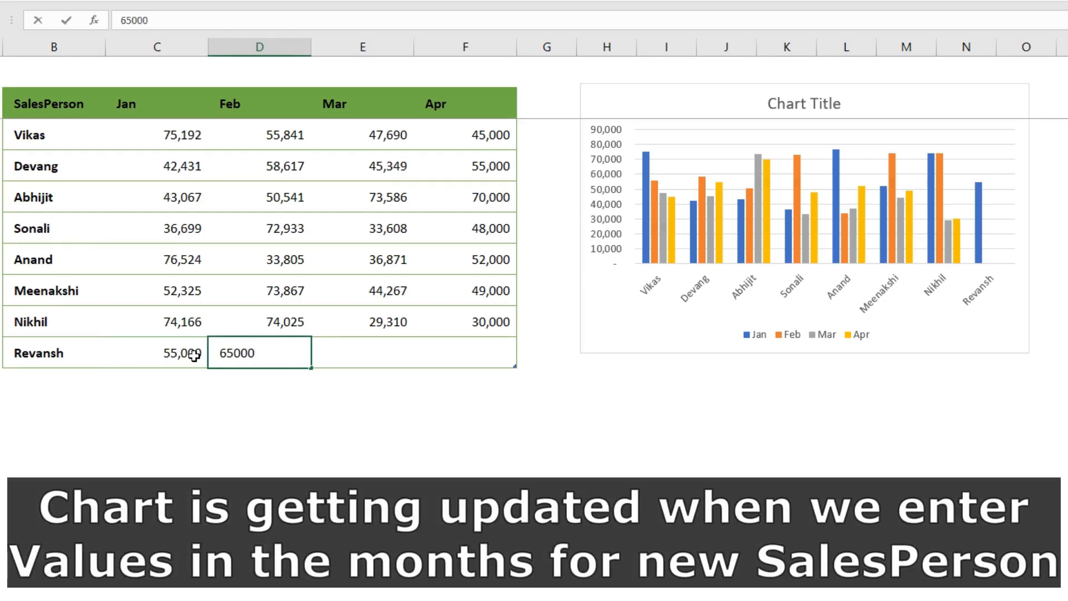
key(Tab)
text(75000)
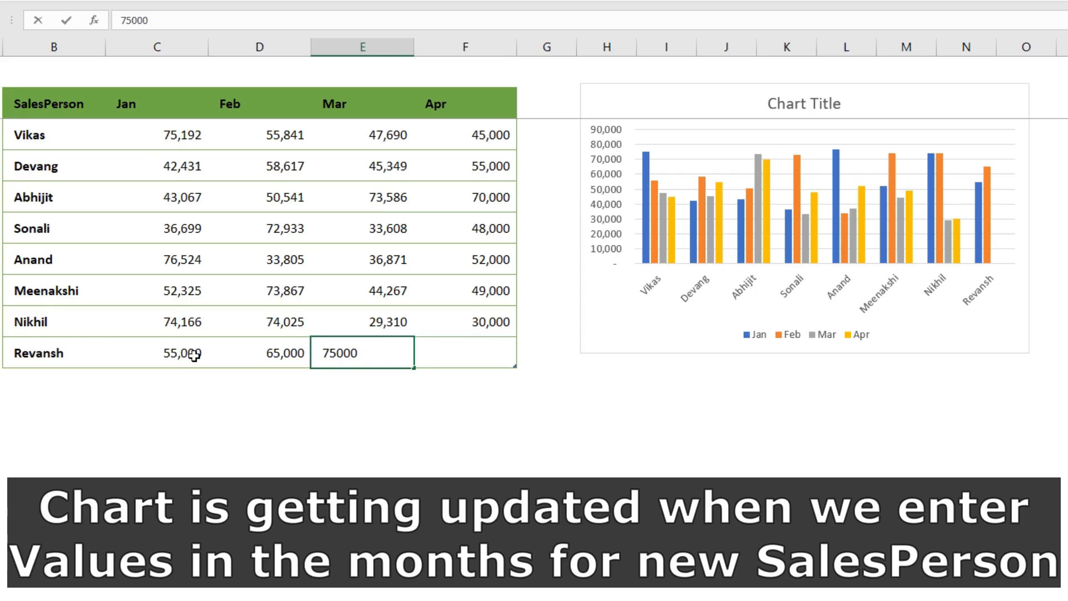
key(Tab)
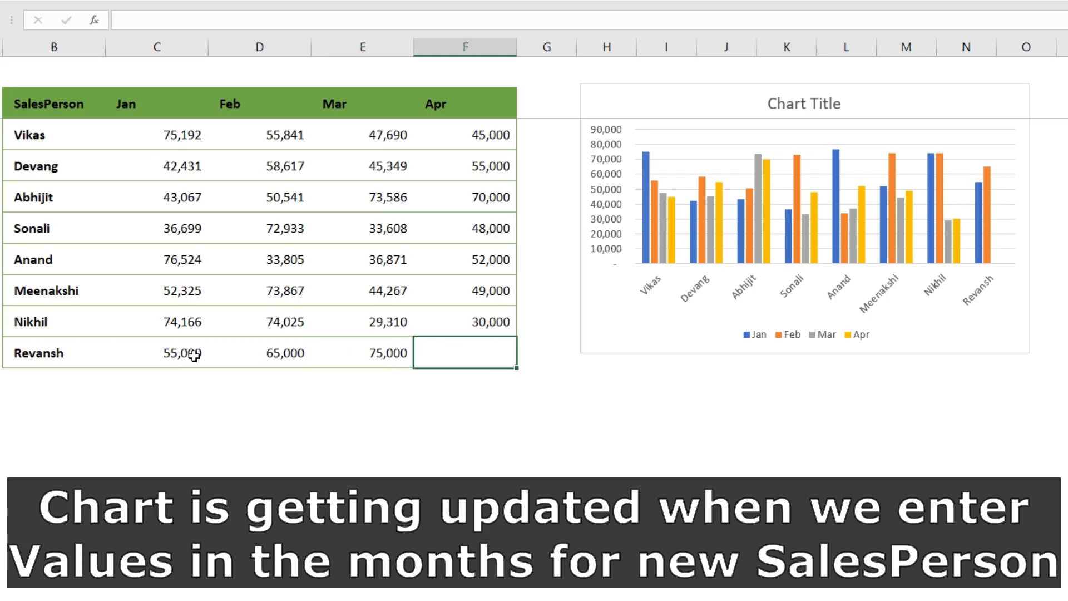
text(75000)
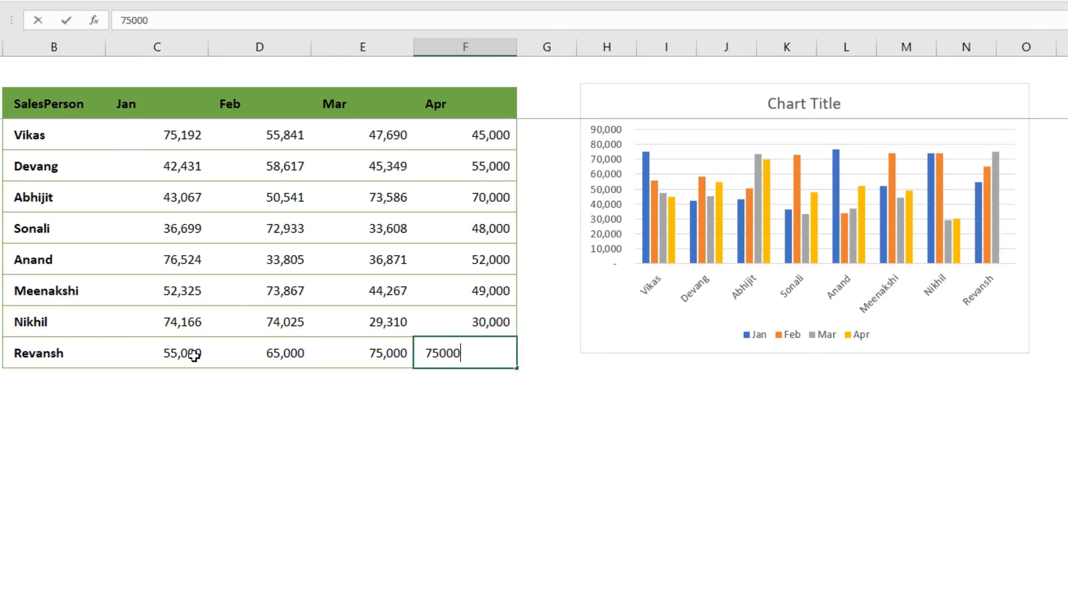
key(Return)
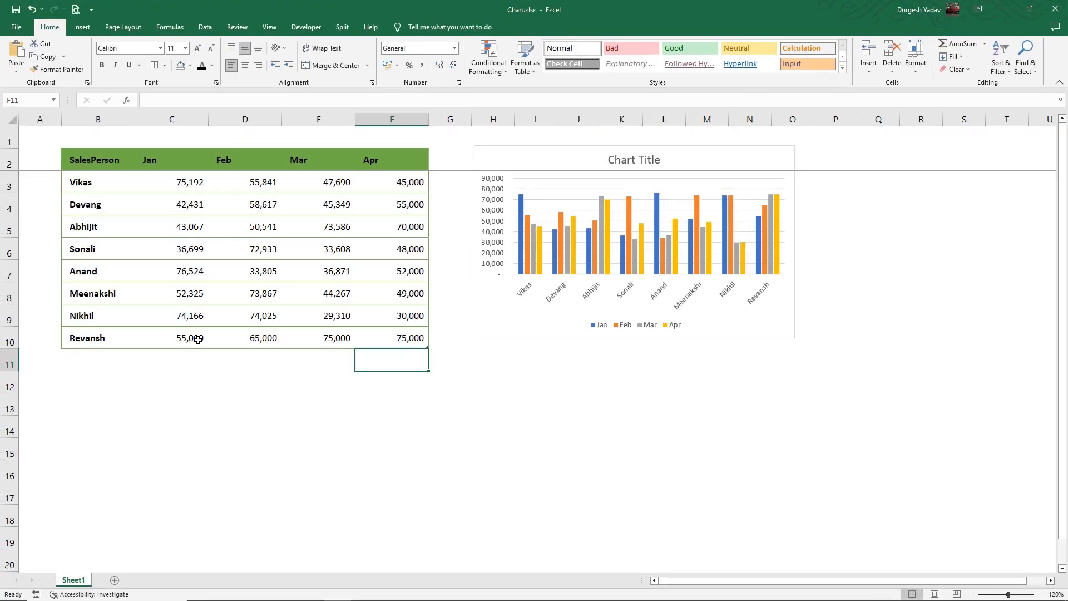